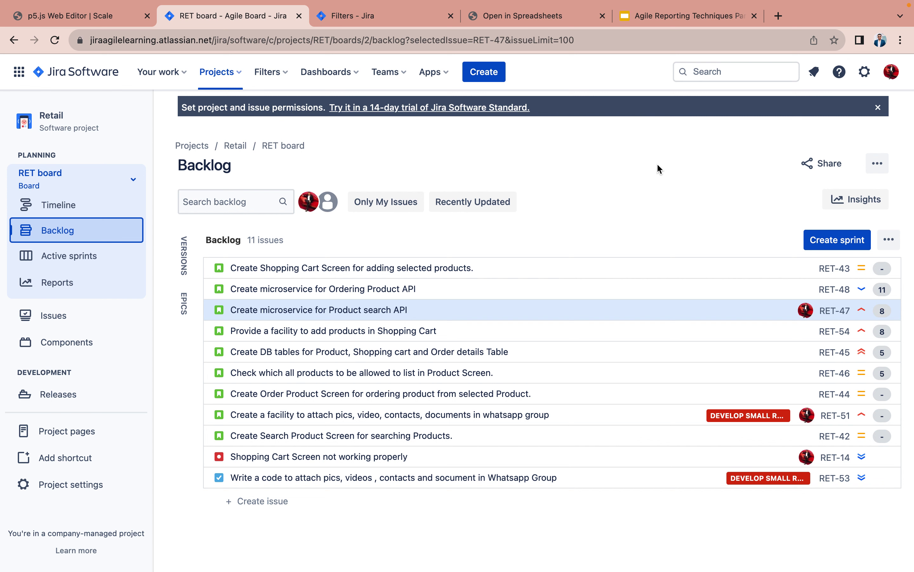
- Start a new filter from the filters list, showing all 89 issues newest first
left_click(271, 77)
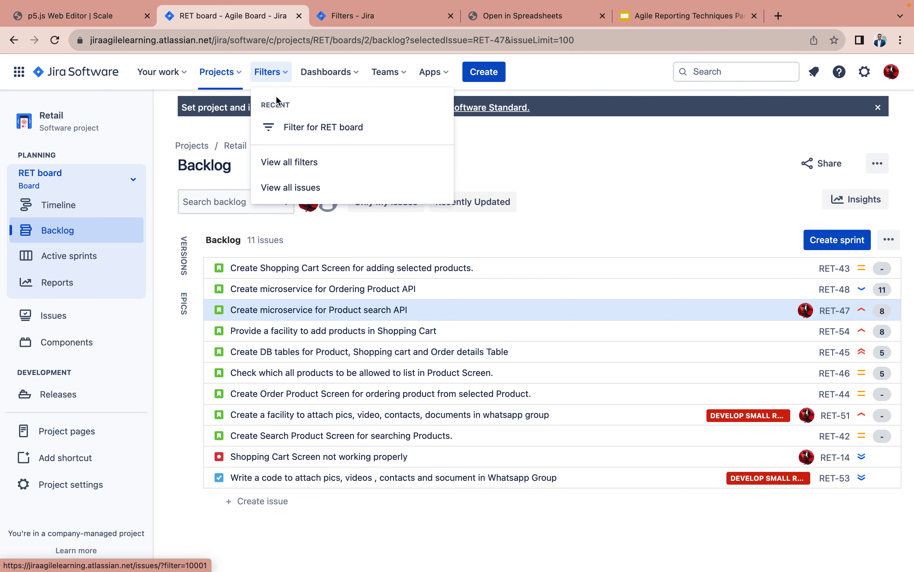
left_click(306, 187)
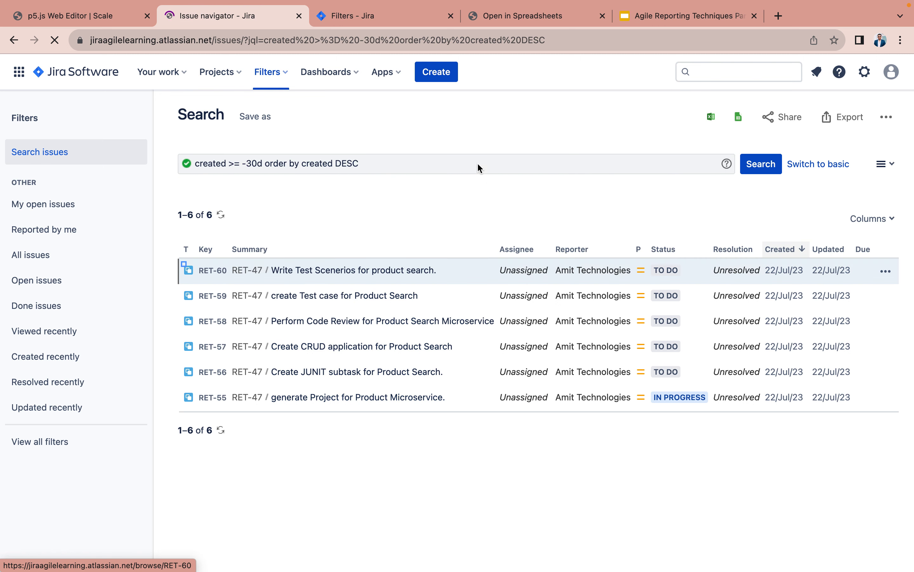
left_click(278, 73)
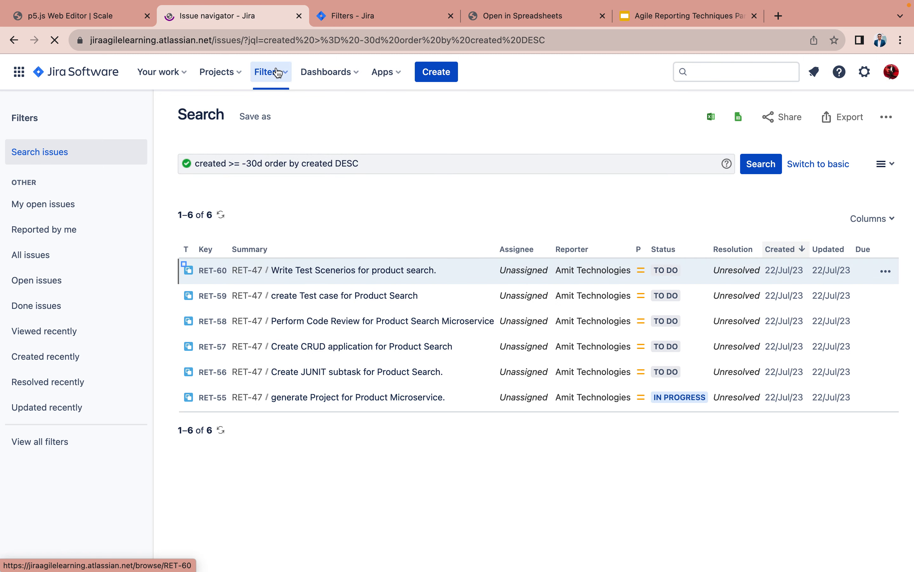
left_click(294, 177)
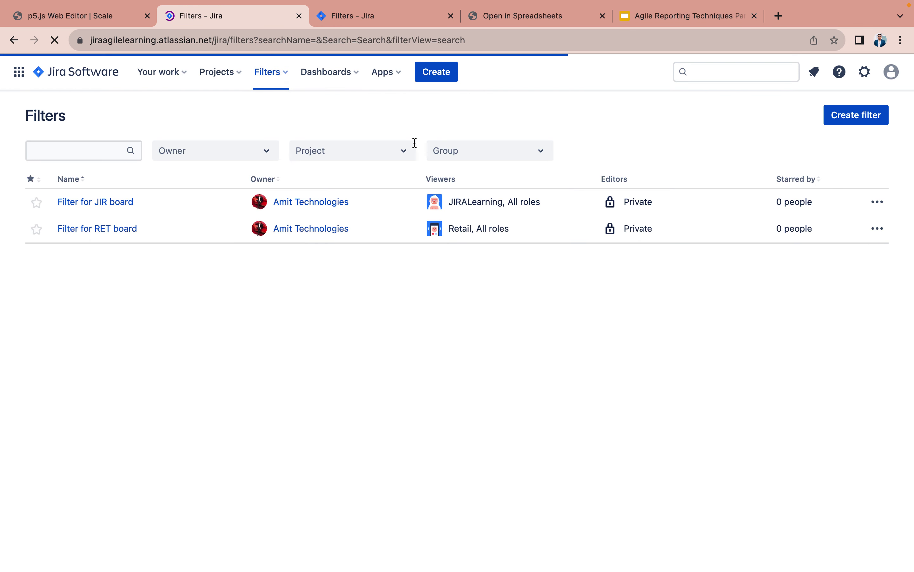
left_click(855, 119)
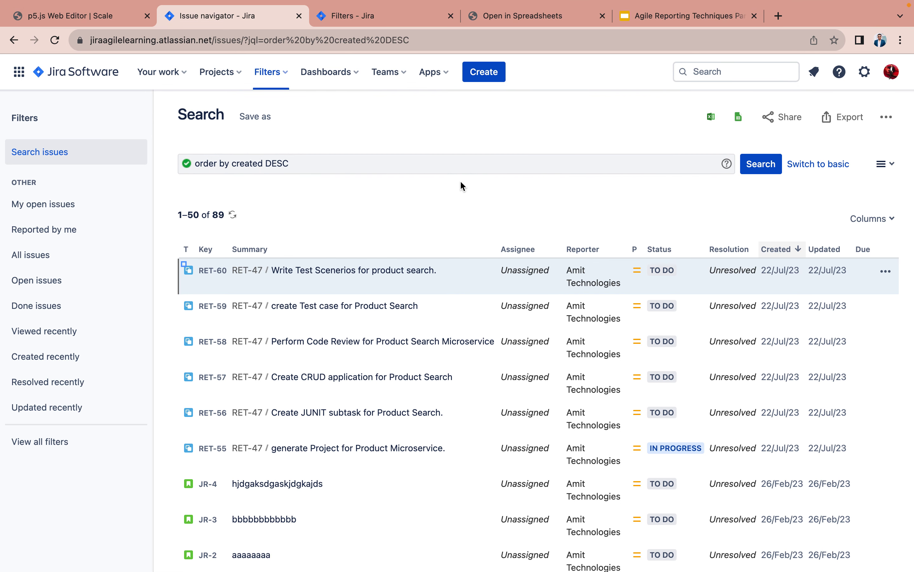
- Insert the 'project' field at the start of the JQL, before 'order by created DESC'
left_click(461, 163)
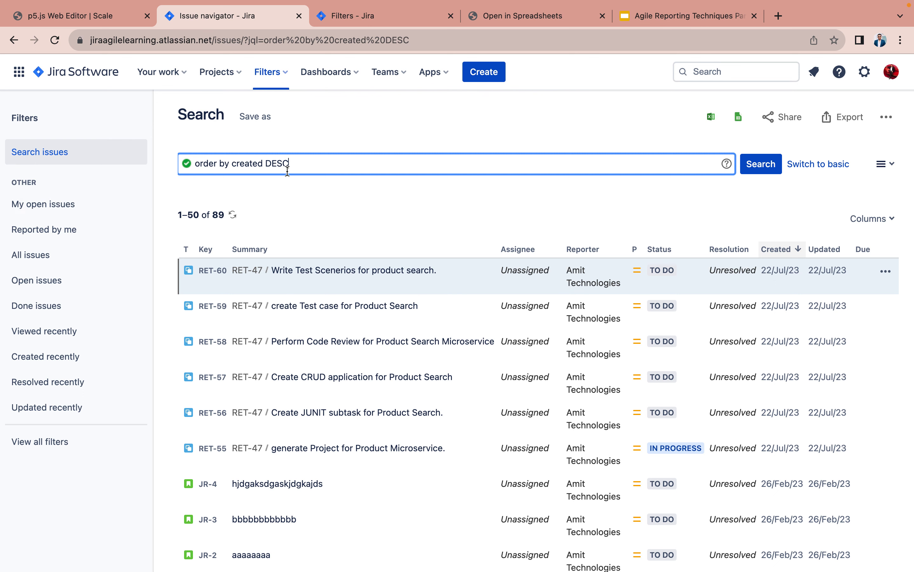
left_click(195, 163)
scroll(380, 224, "down", 15)
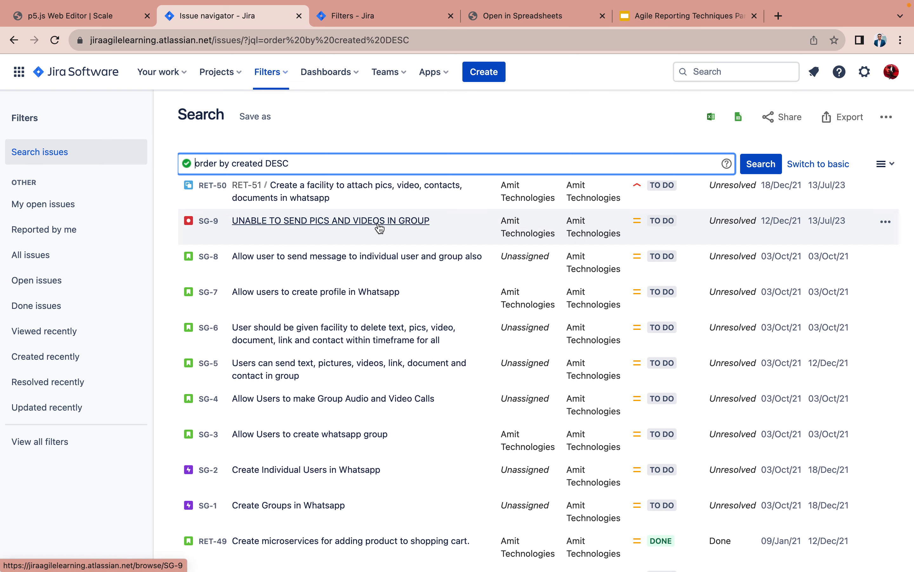
scroll(379, 228, "up", 15)
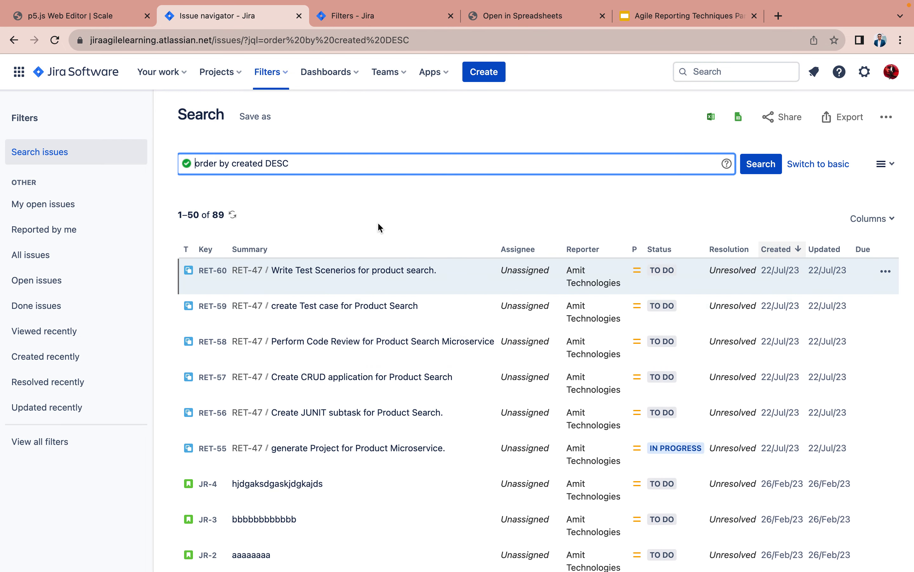
type("project")
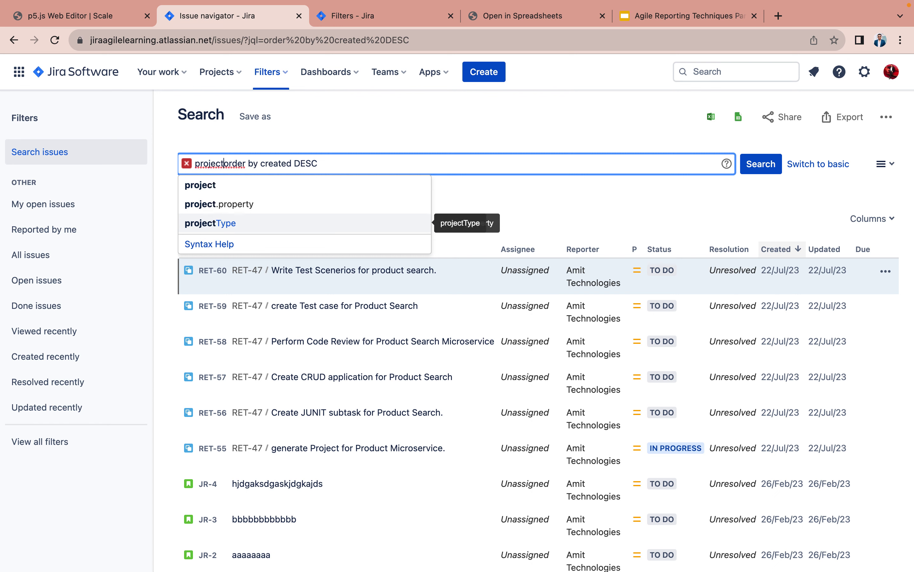
left_click(213, 186)
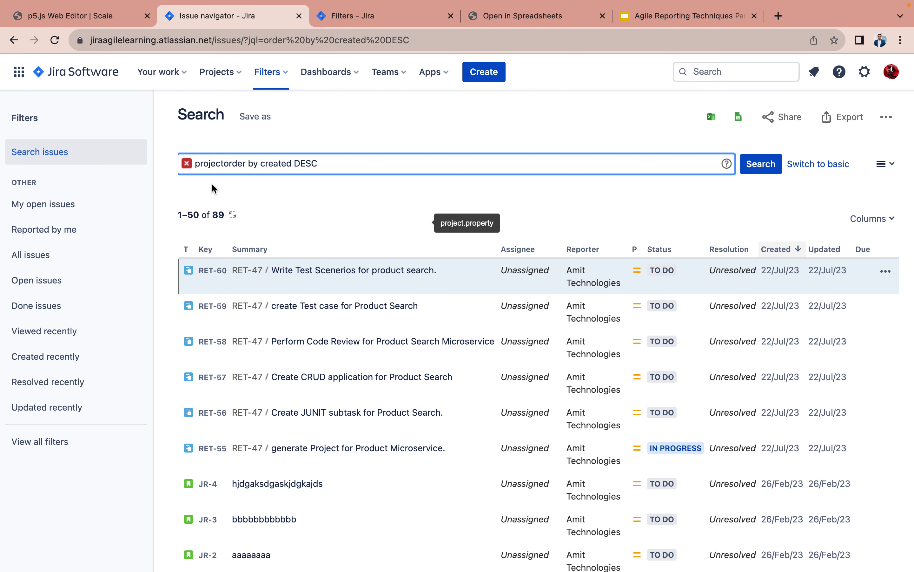
- Complete the query as project=Retail (RET) and run the search
type("=RET")
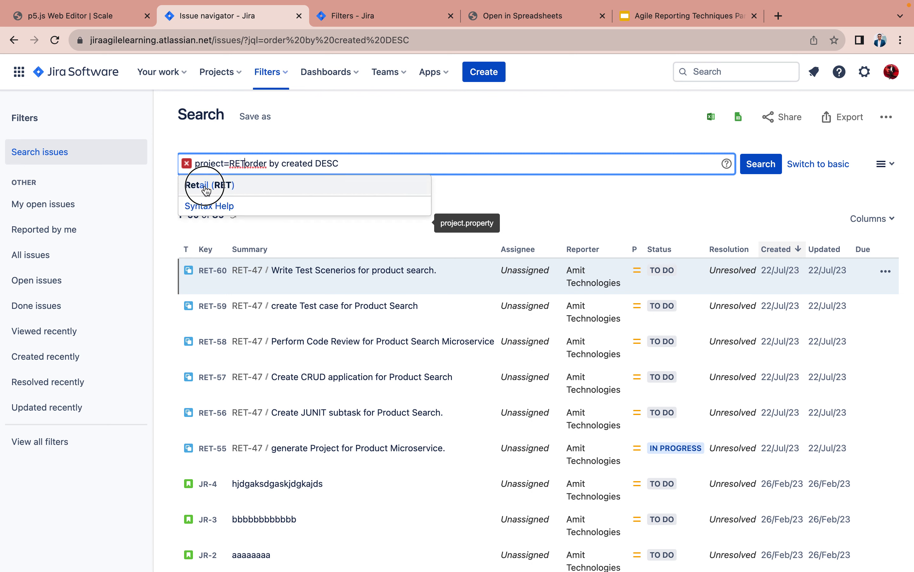
left_click(205, 185)
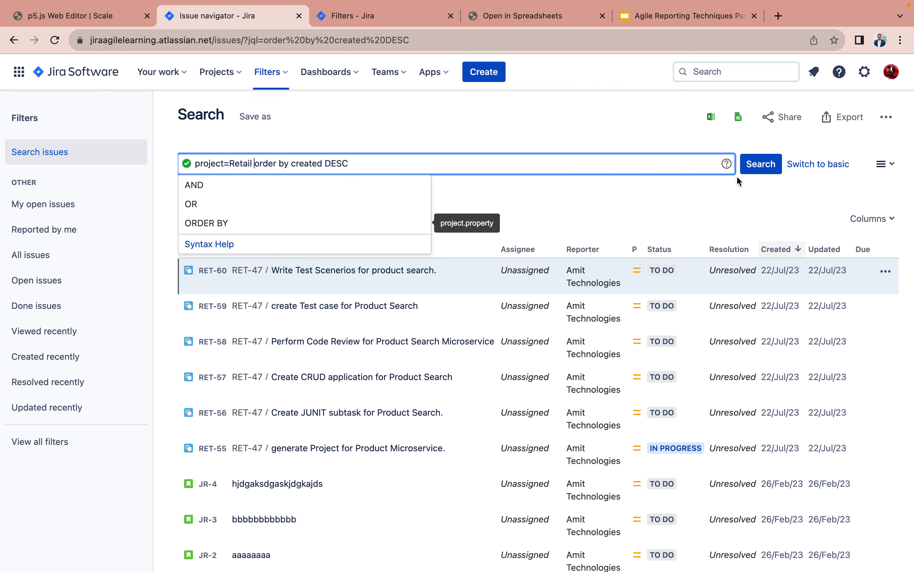
left_click(757, 169)
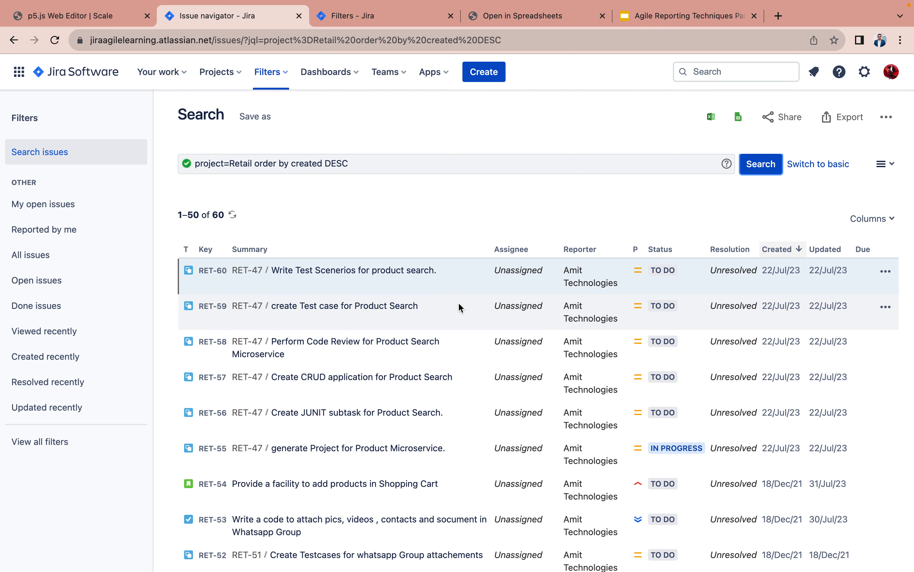
- Add AND status="To Do" to the query and rerun it, leaving 20 issues
left_click(256, 166)
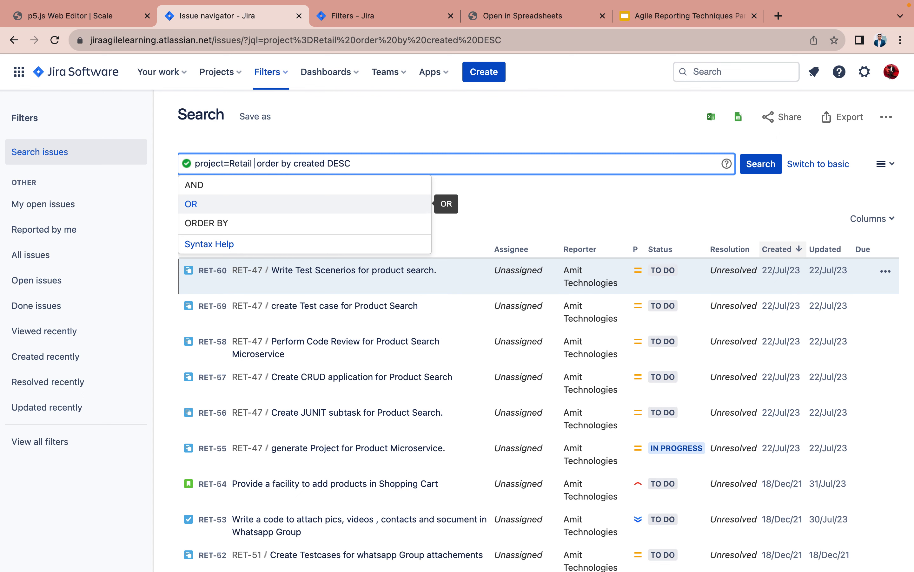
key("Up")
key("Return")
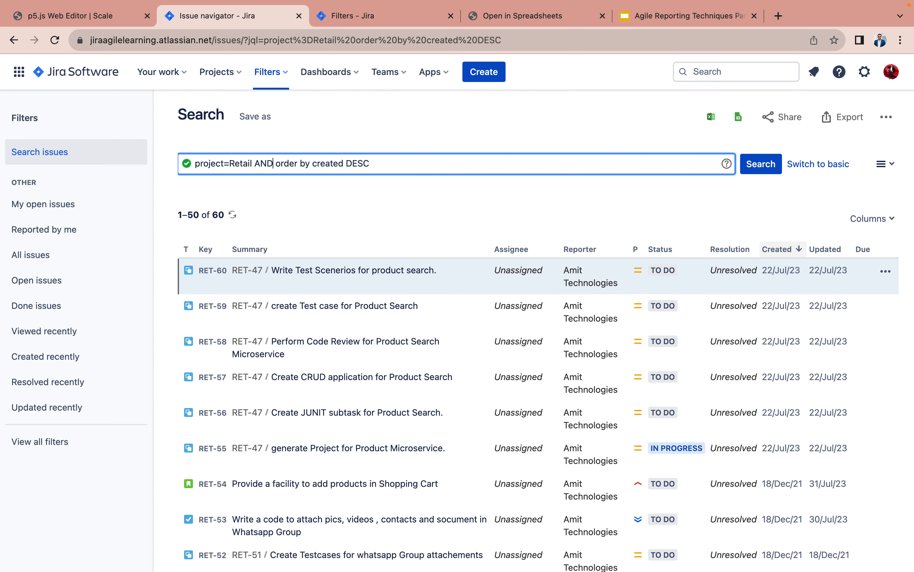
type("stuat")
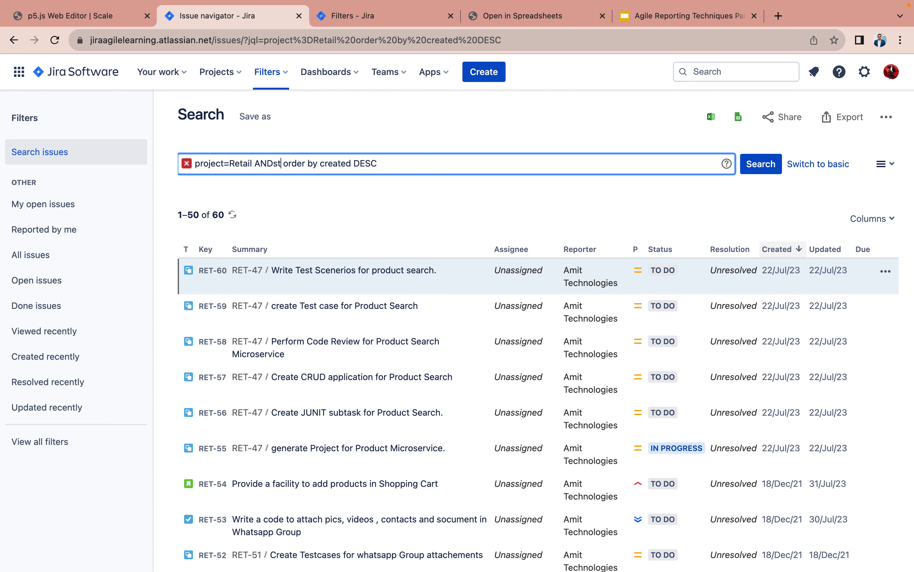
key("BackSpace")
key("BackSpace")
key("BackSpace")
key("BackSpace")
key("BackSpace")
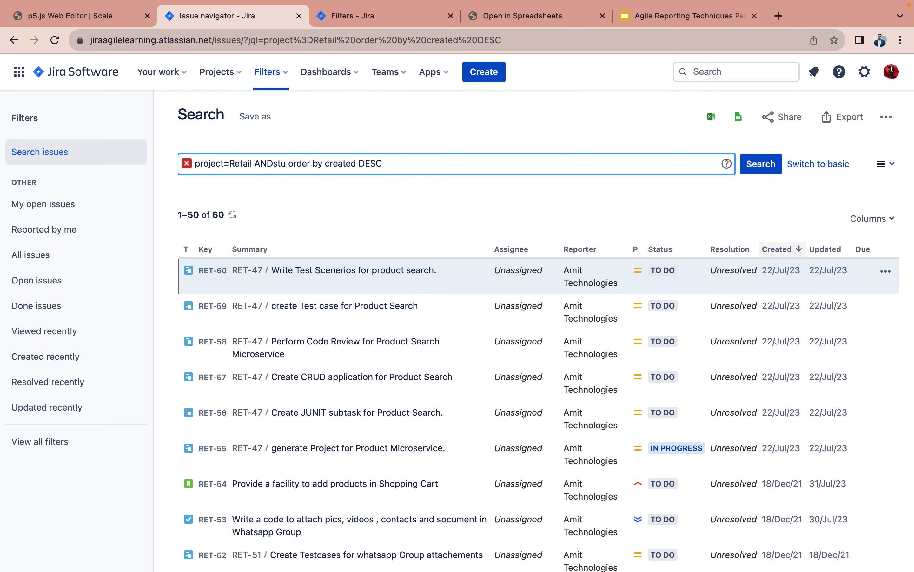
type("status")
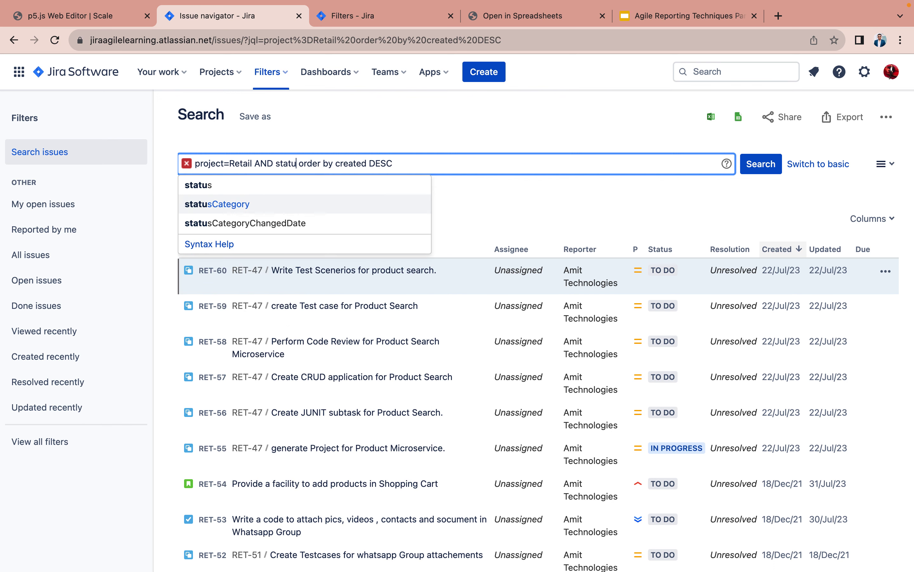
left_click(259, 189)
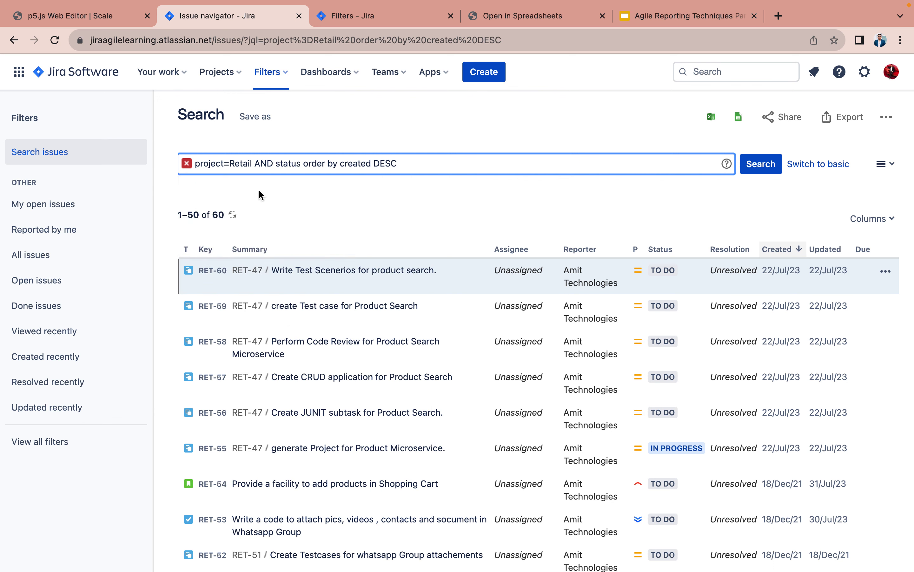
type("=to")
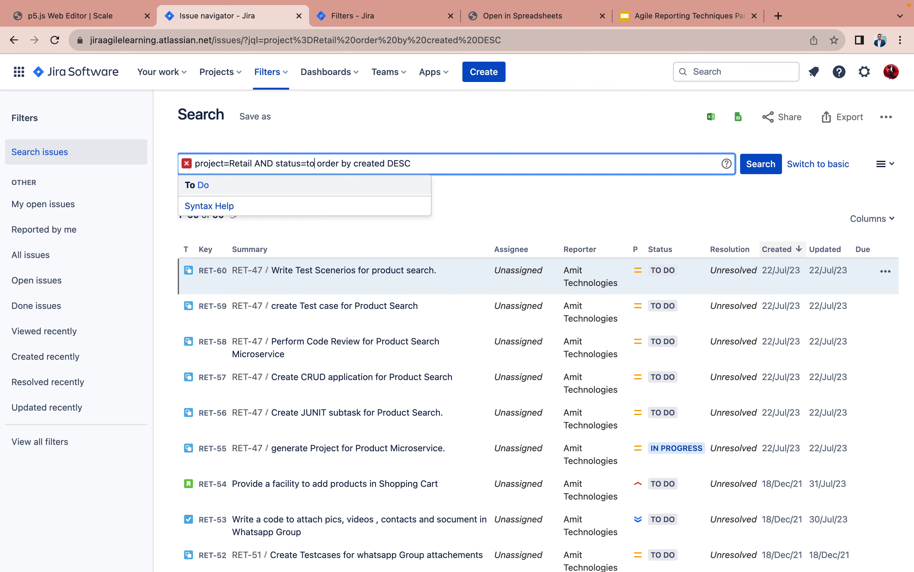
left_click(216, 182)
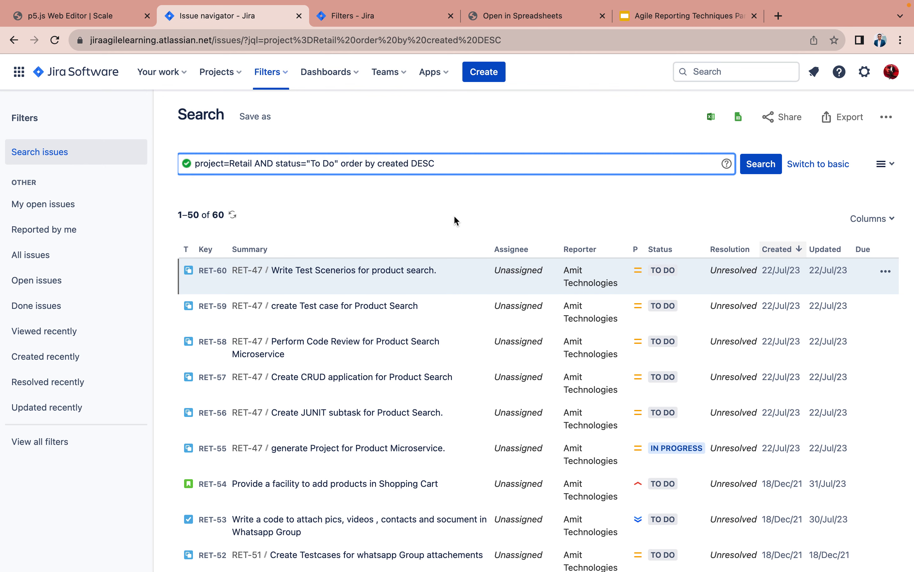
left_click(761, 164)
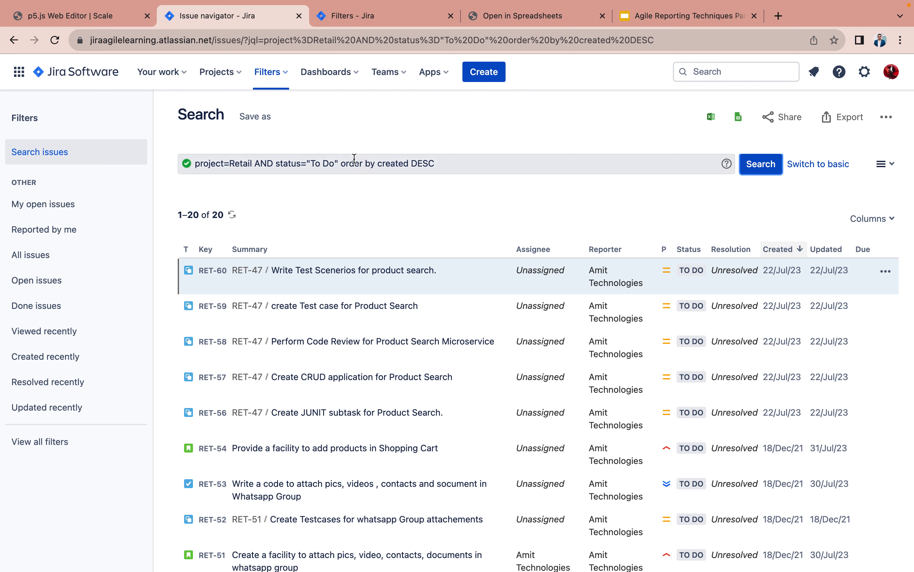
left_click(340, 163)
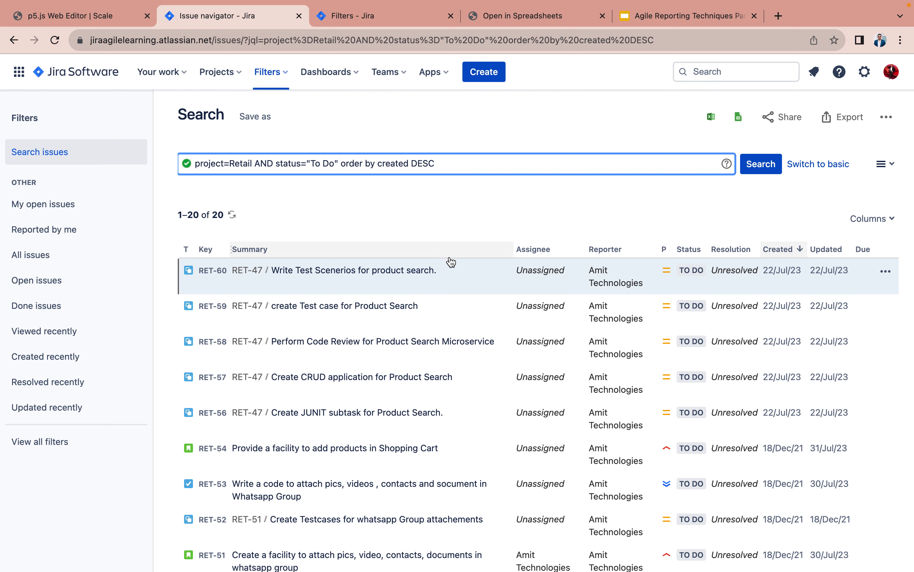
- Add an 'AND issuetype in' clause to the query with Story as the first type
type("issue")
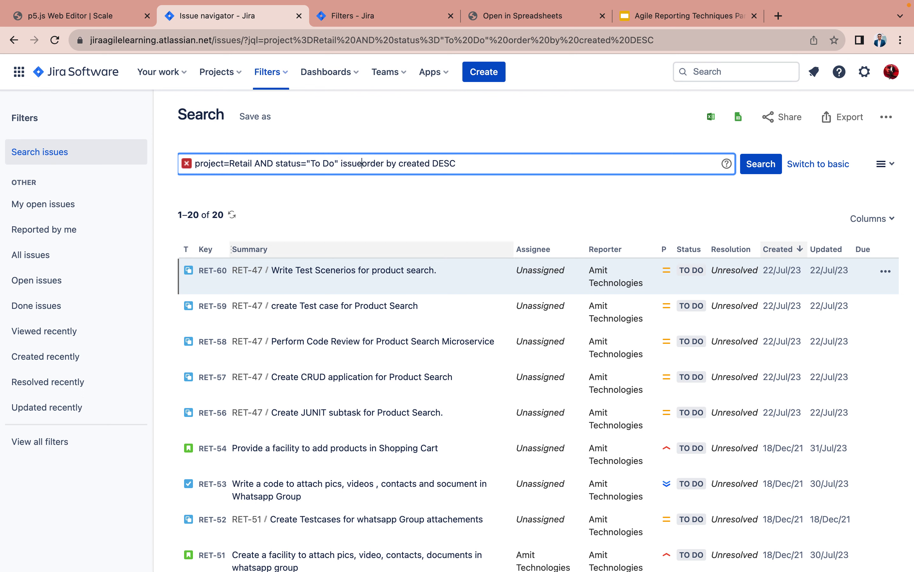
type("type")
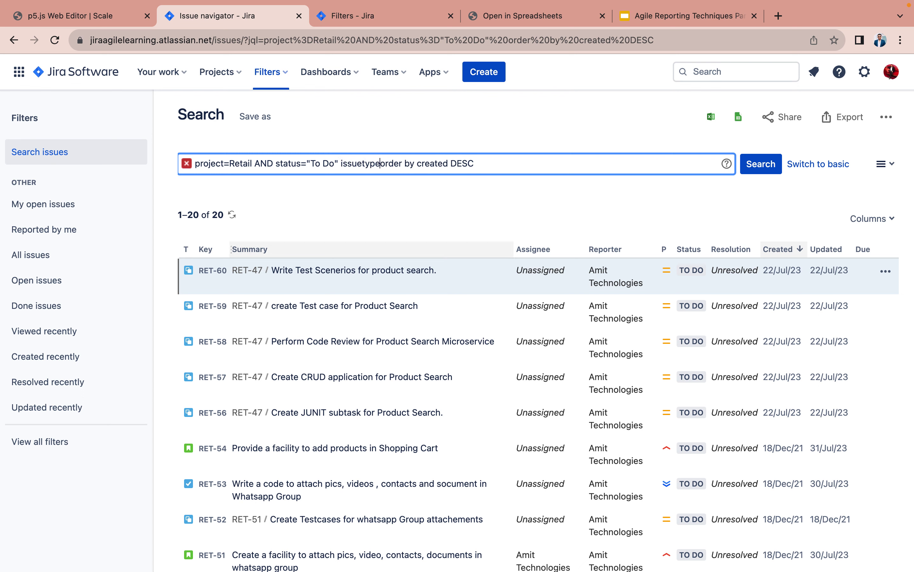
type(" in")
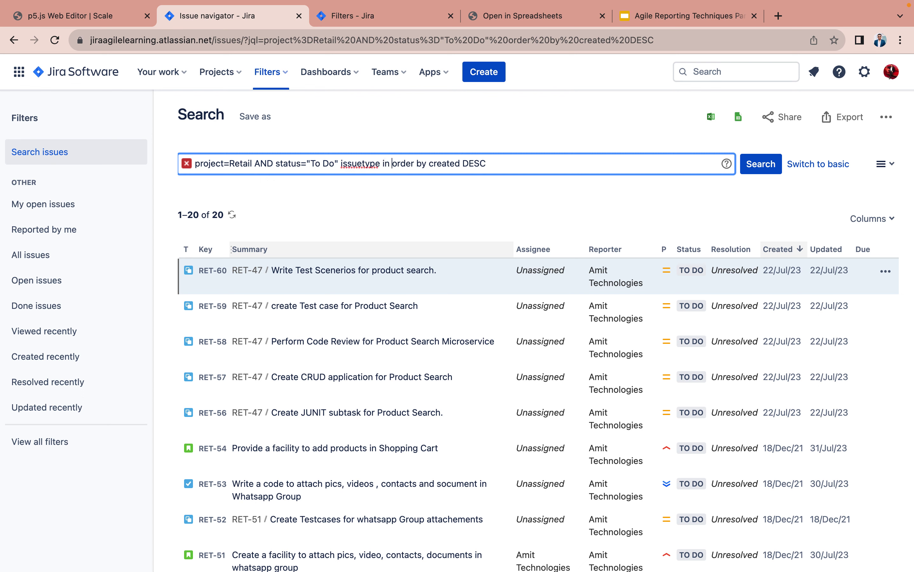
type(" Story")
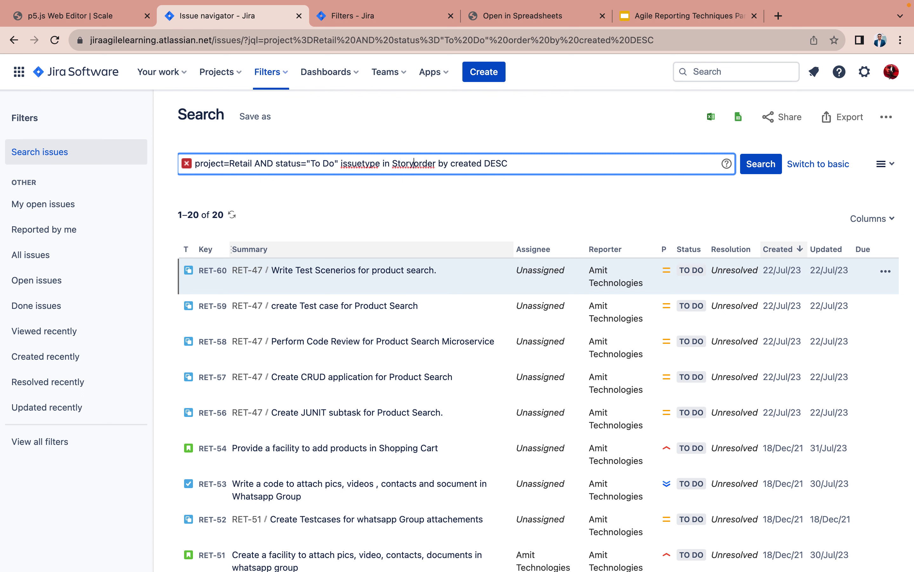
left_click(342, 165)
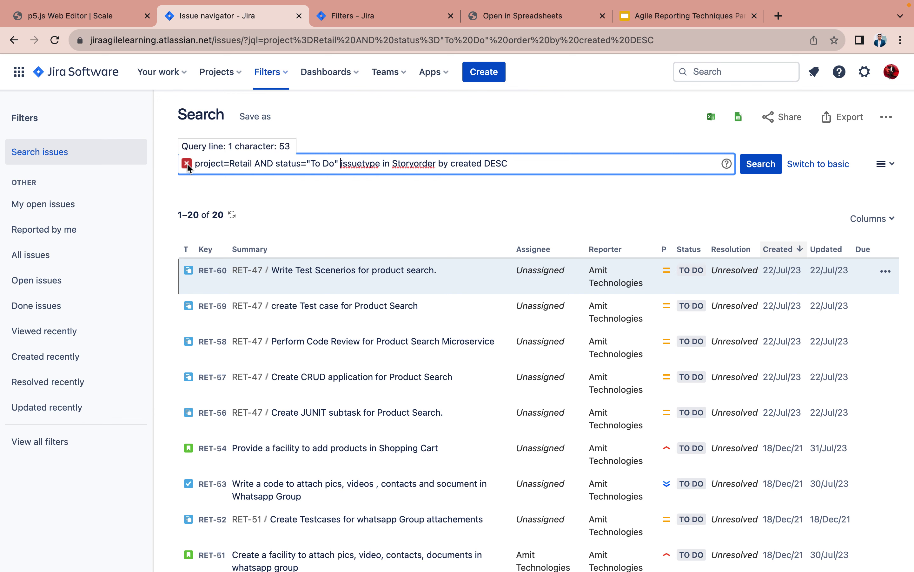
type("AND")
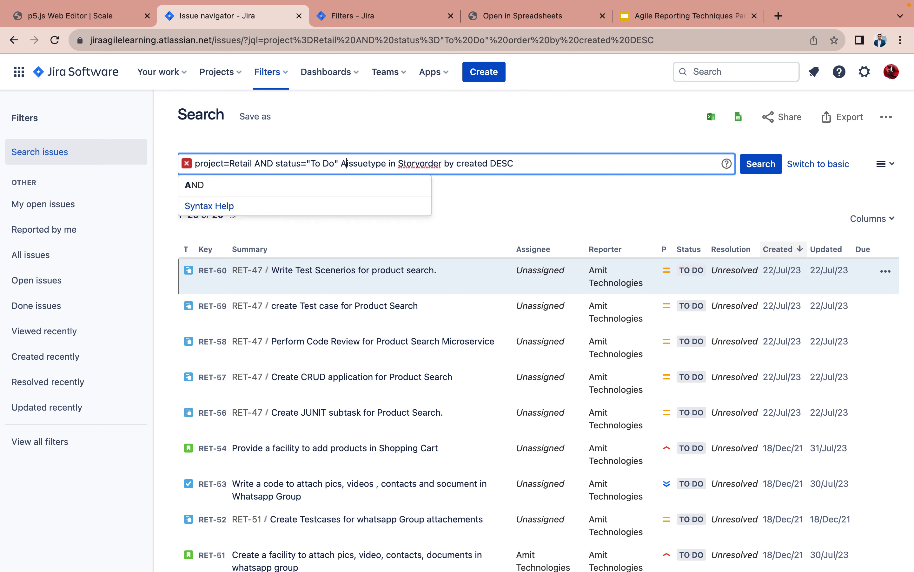
left_click(404, 165)
key("Right")
key("Right")
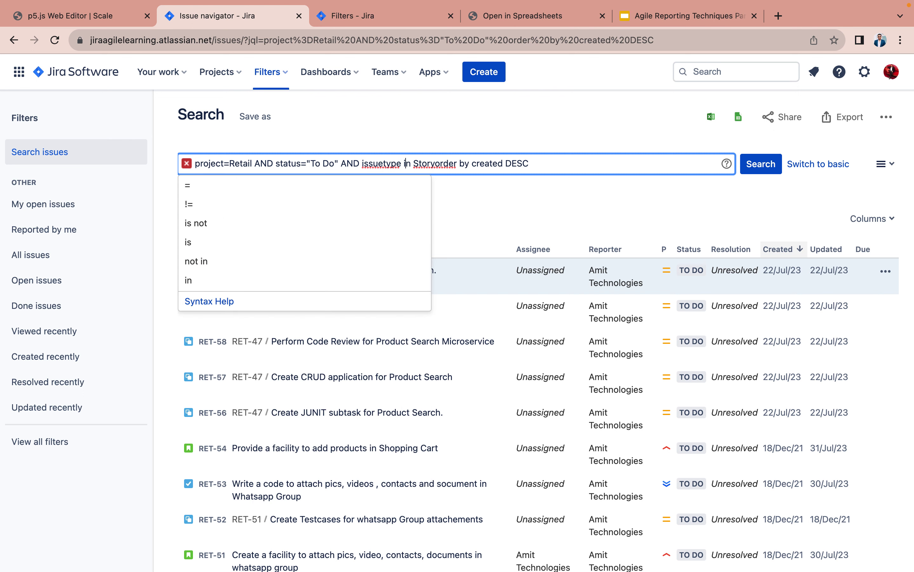
key("Escape")
type("Story")
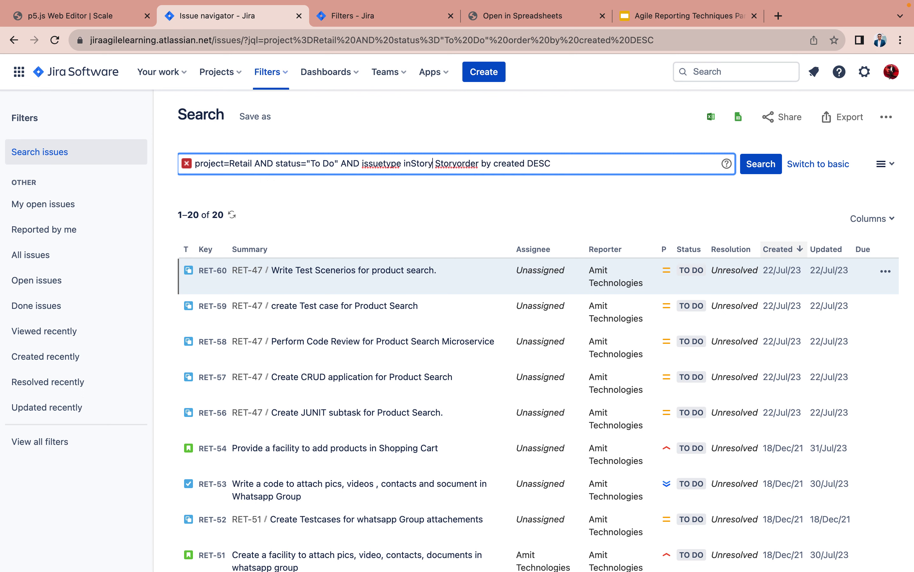
key("BackSpace")
key("BackSpace")
key("BackSpace")
key("BackSpace")
key("BackSpace")
type("S")
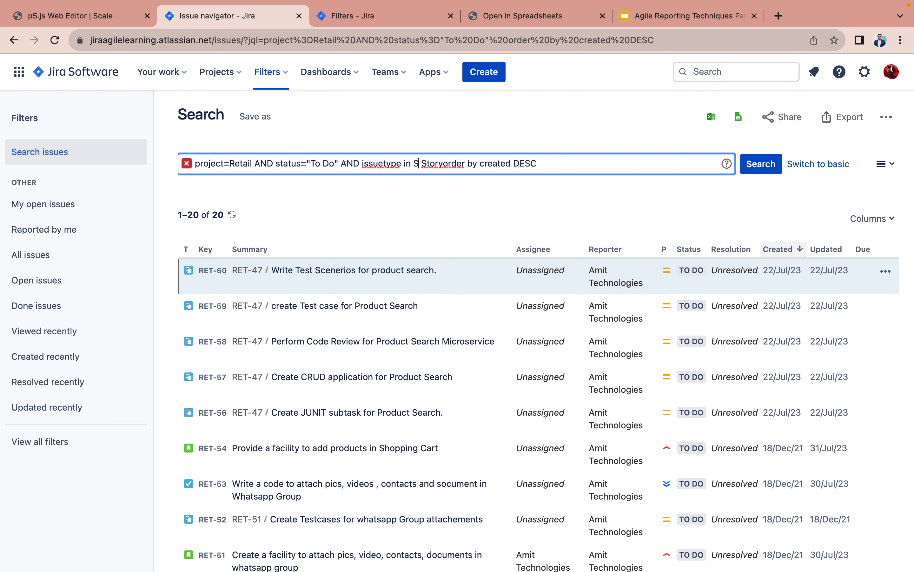
type("tro")
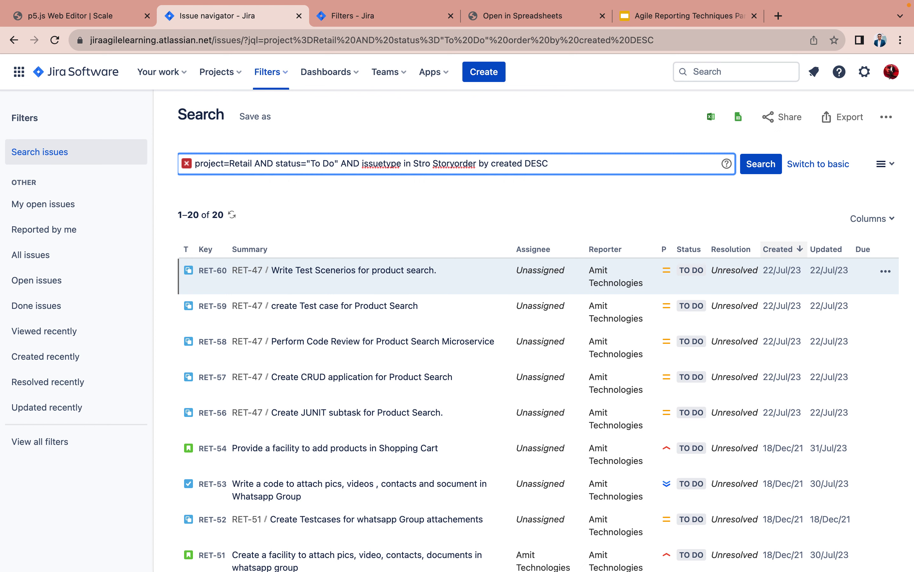
key("BackSpace")
key("BackSpace")
key("BackSpace")
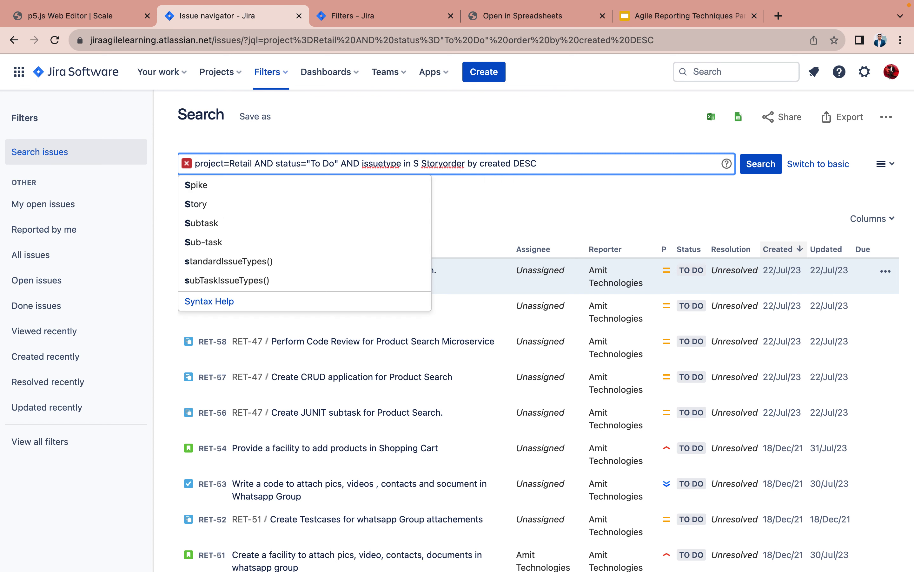
type("tory")
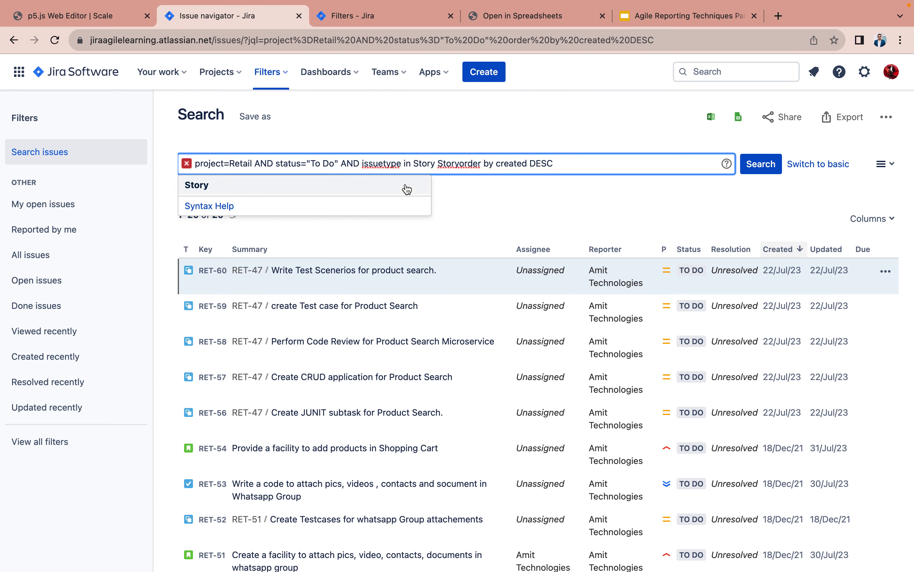
left_click(337, 189)
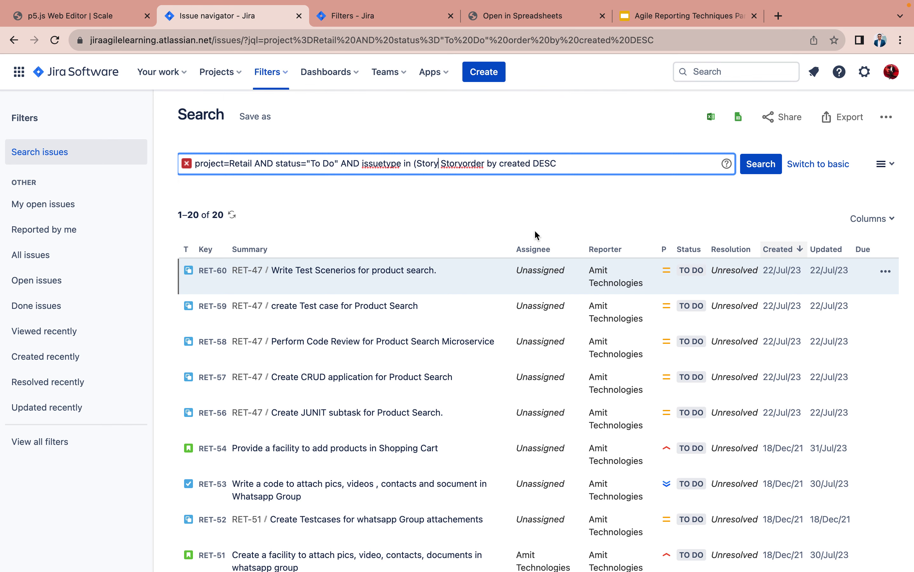
- Add Bug and Task to the issue type list, close the parenthesis, and run it
type(",")
type("BUG")
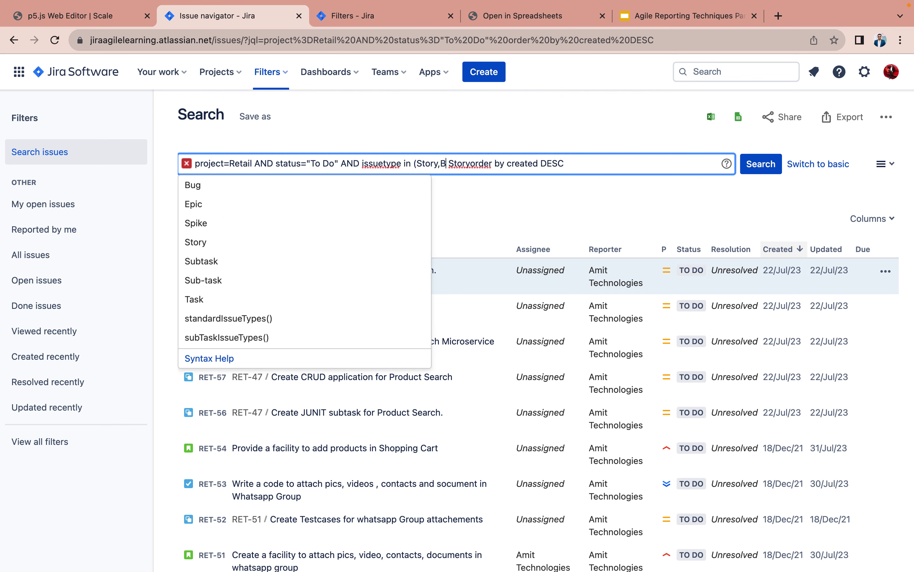
left_click(374, 183)
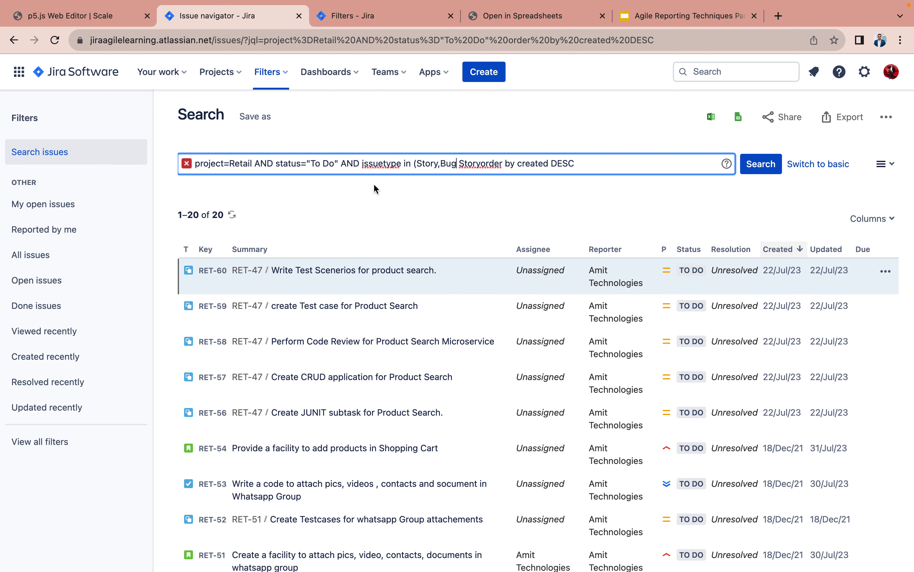
type(",Task")
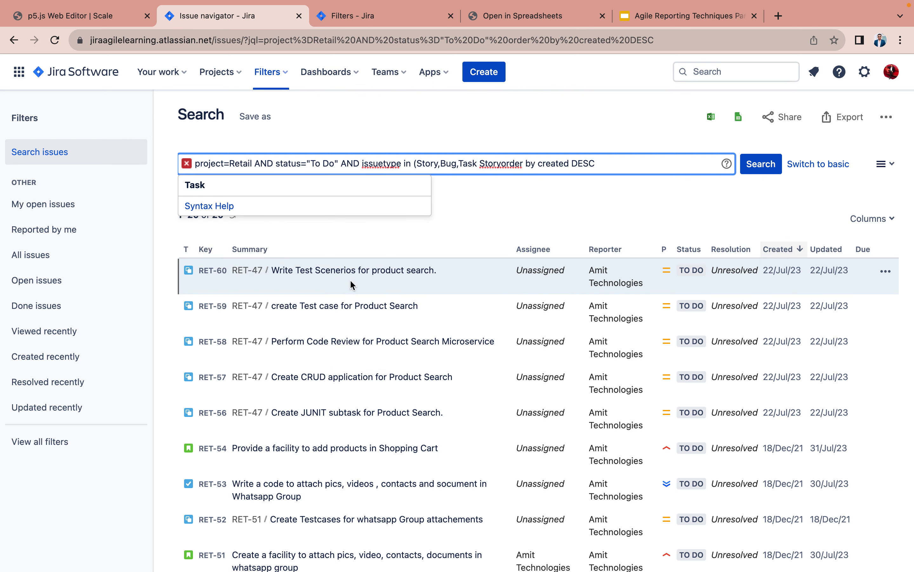
left_click(344, 192)
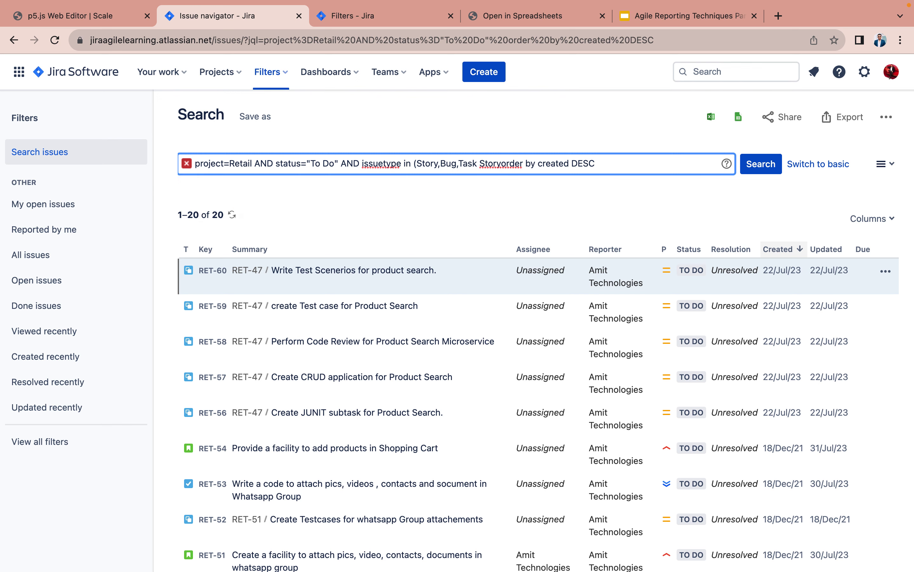
type(")")
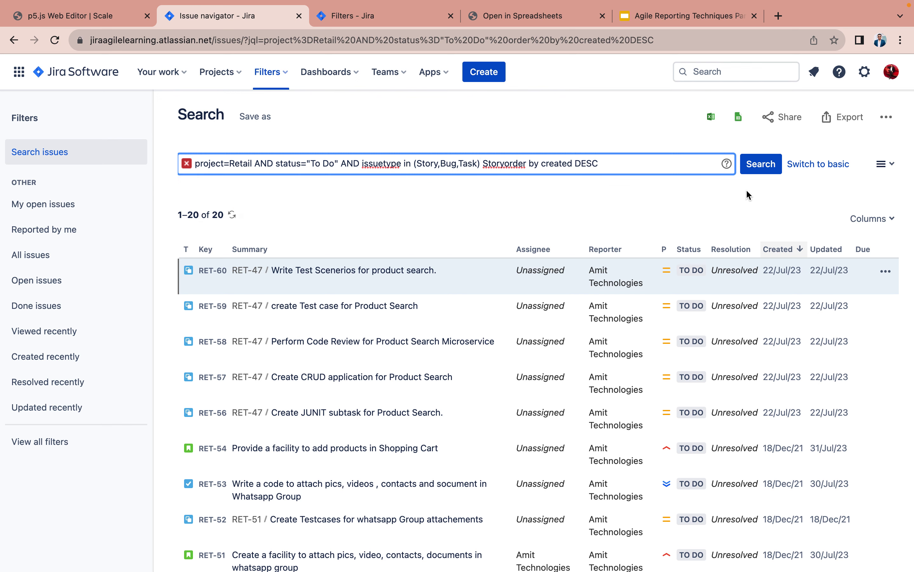
left_click(762, 166)
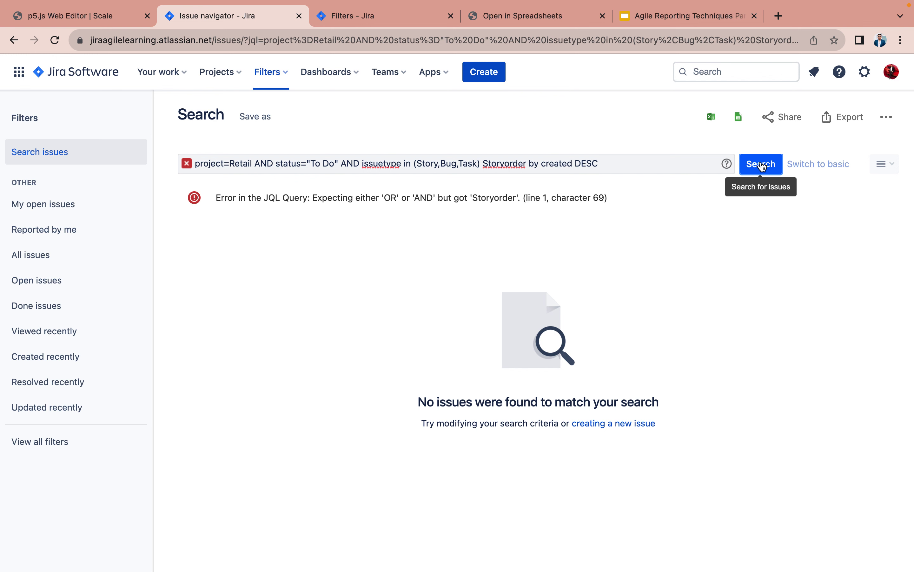
- Delete the stray 'Story' before order by and rerun, listing 11 issues
left_click(504, 165)
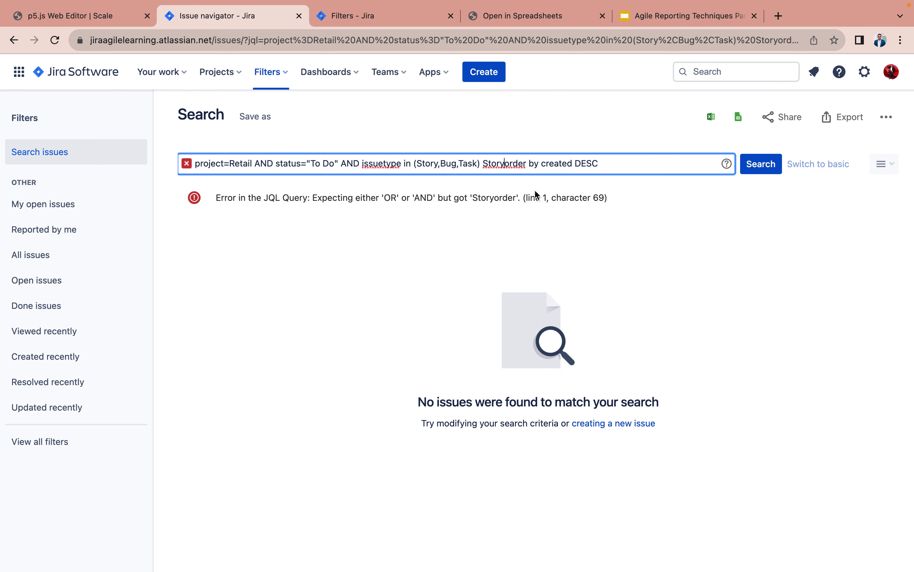
key("BackSpace")
key("BackSpace")
key("BackSpace")
key("BackSpace")
key("BackSpace")
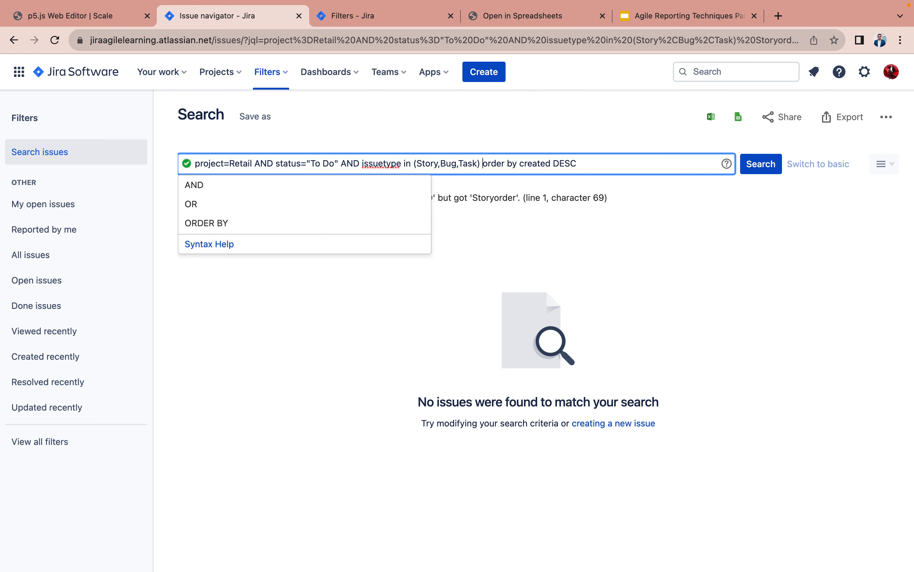
left_click(650, 200)
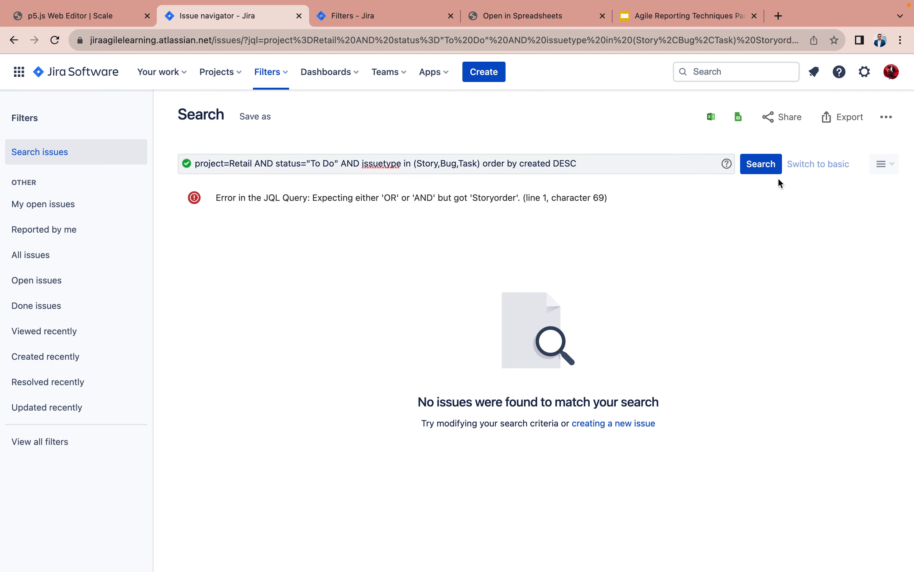
left_click(768, 168)
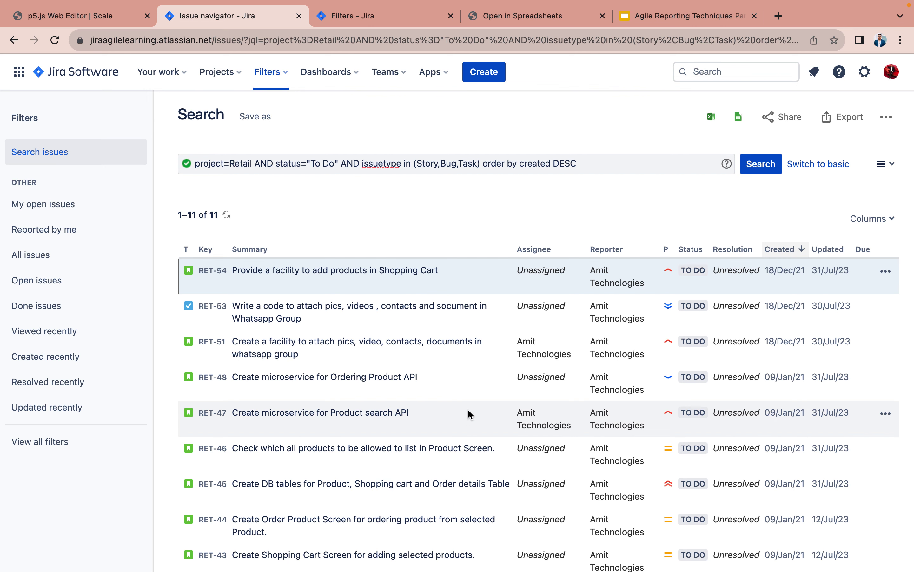
scroll(469, 255, "down", 3)
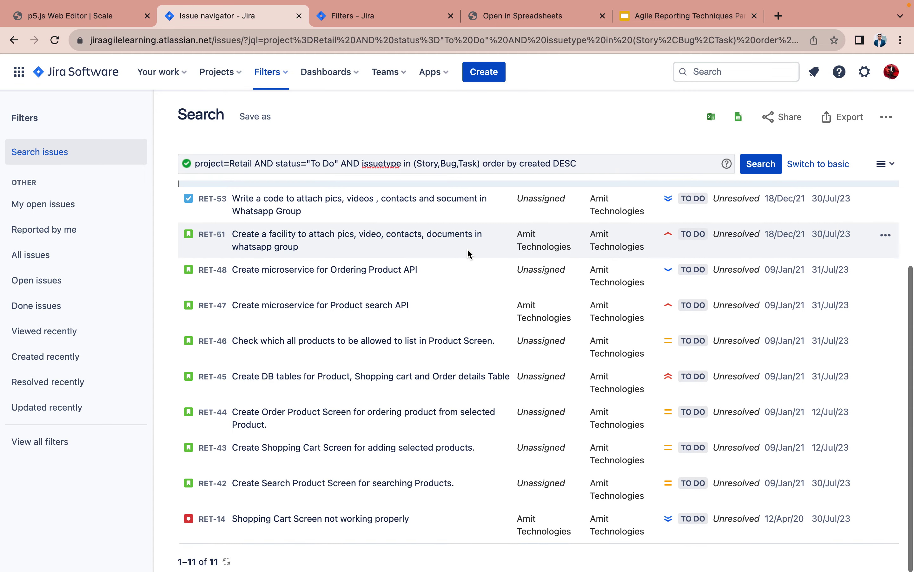
scroll(469, 254, "up", 3)
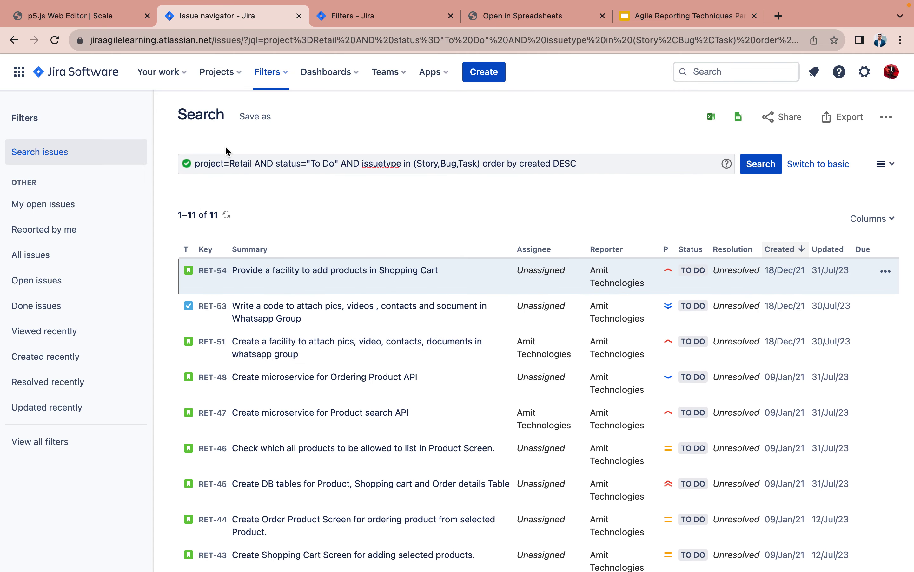
- Save the query as a new filter named 'My Own Report for Retail Project'
left_click(261, 121)
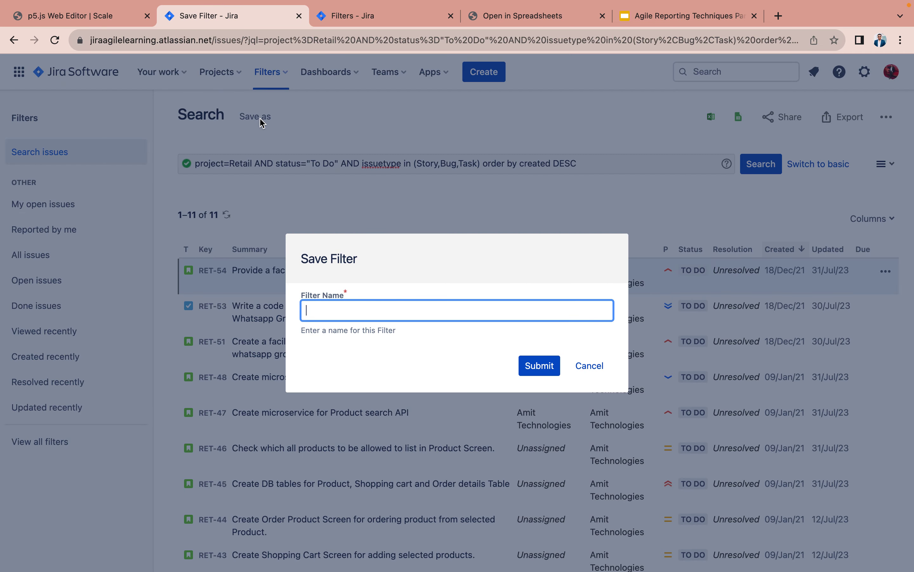
type("My O")
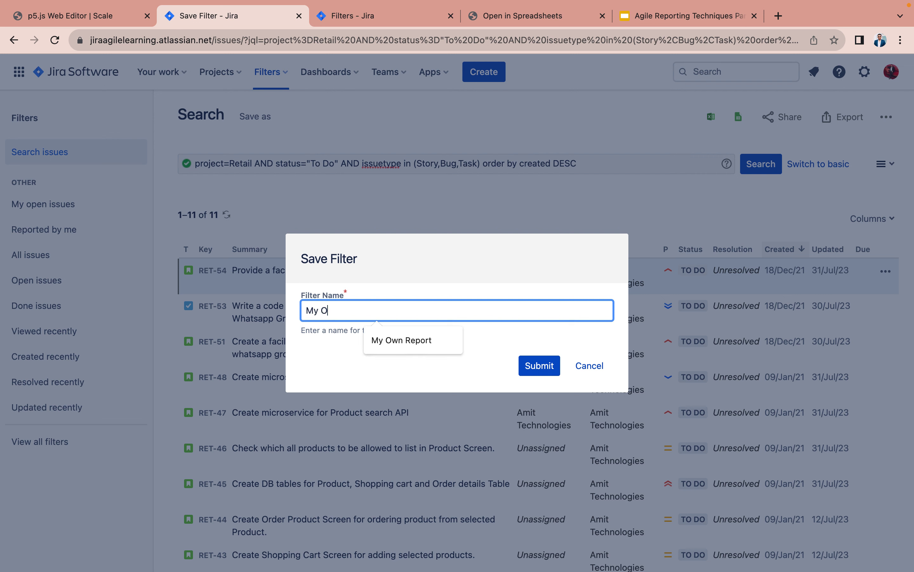
type("wn Report ")
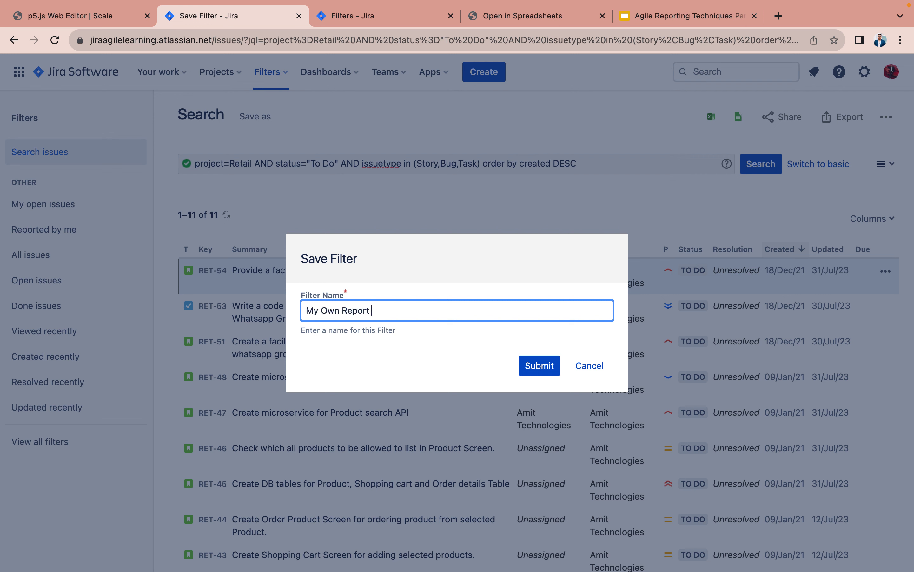
type("for Retails")
key("BackSpace")
type("Project")
left_click(540, 367)
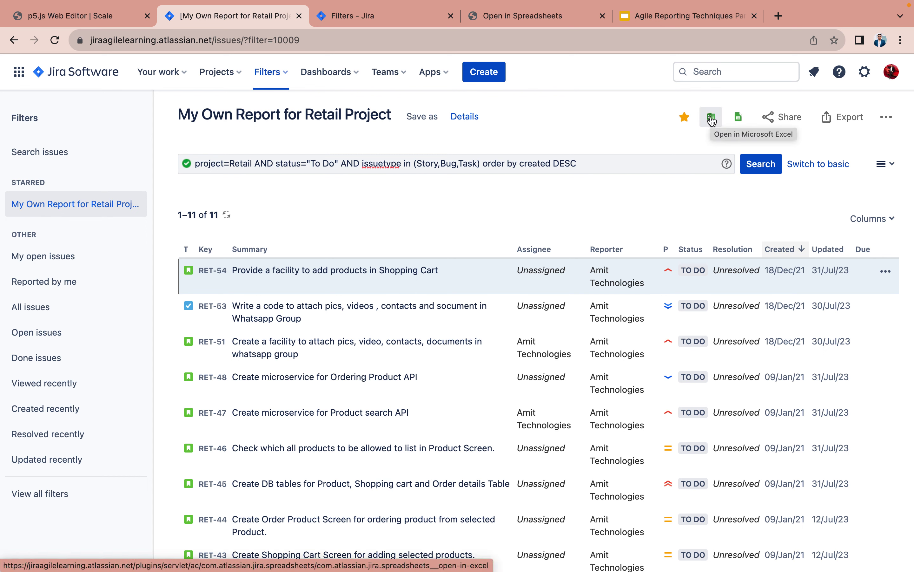
left_click(269, 76)
- Export the filter's issues as an Excel on Desktop .xlsx and open it in Numbers
left_click(337, 133)
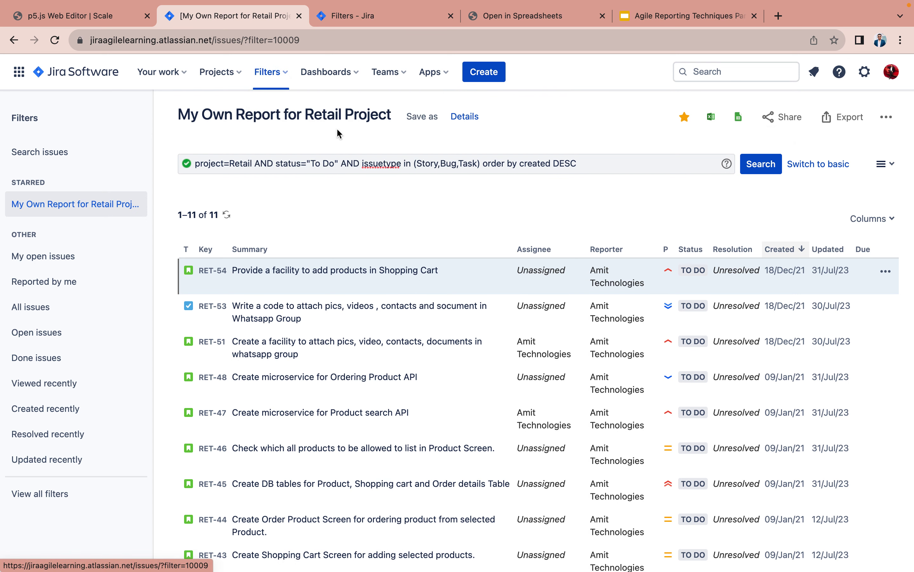
left_click(716, 125)
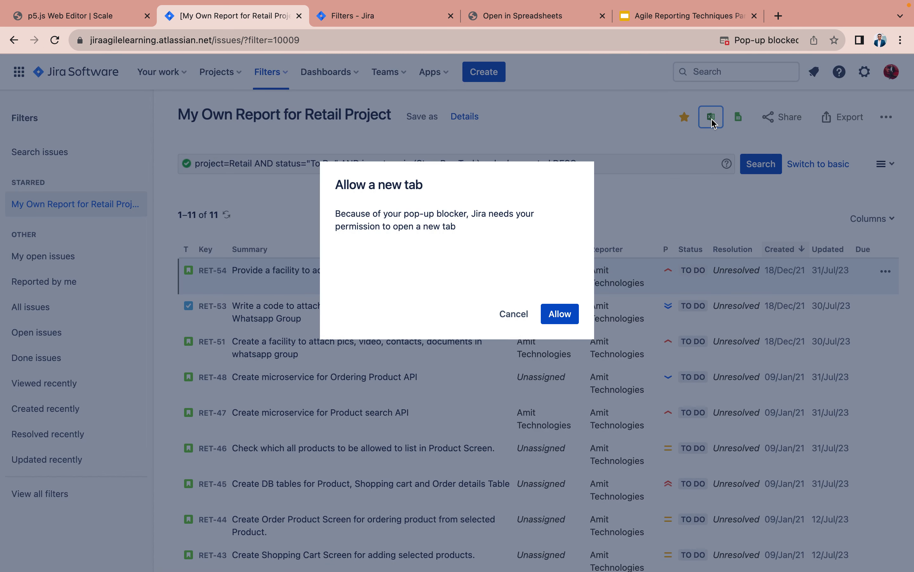
left_click(563, 316)
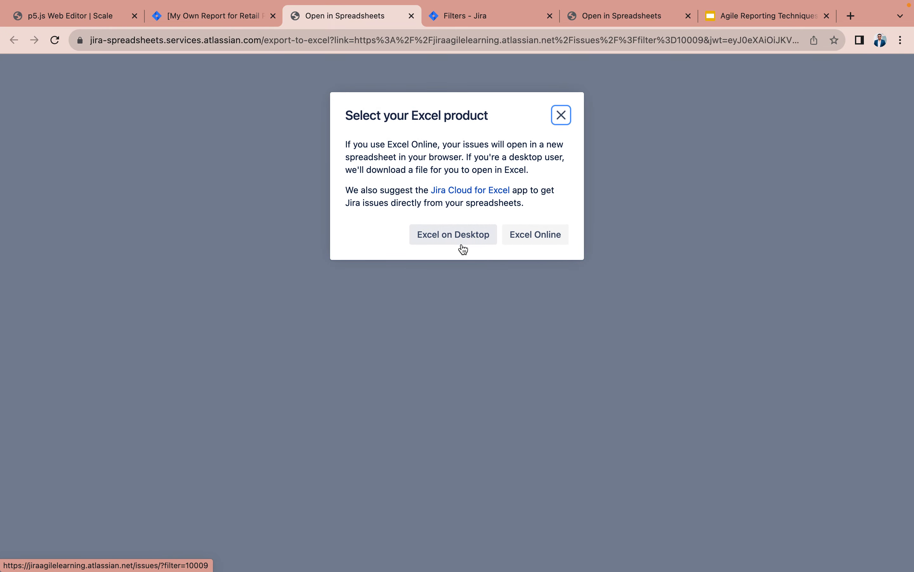
left_click(461, 236)
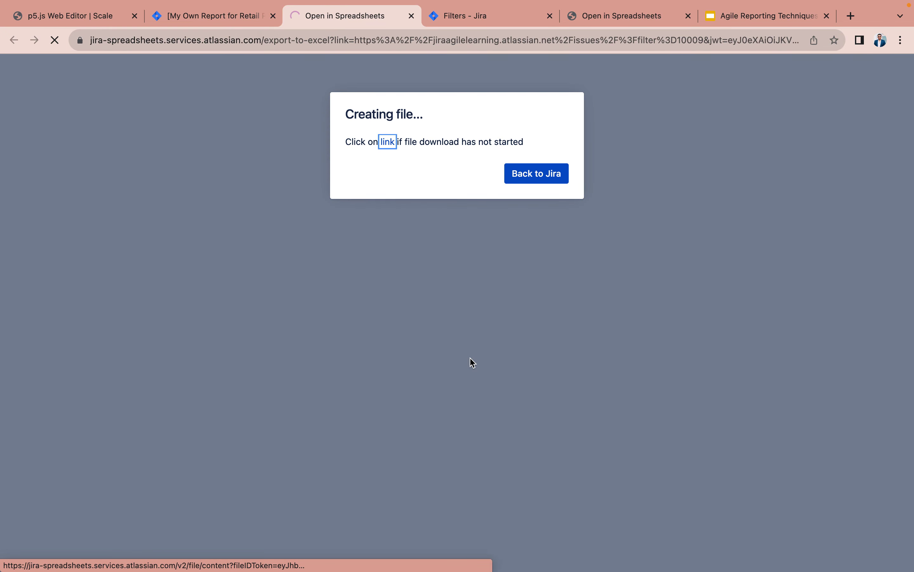
mouse_move(59, 565)
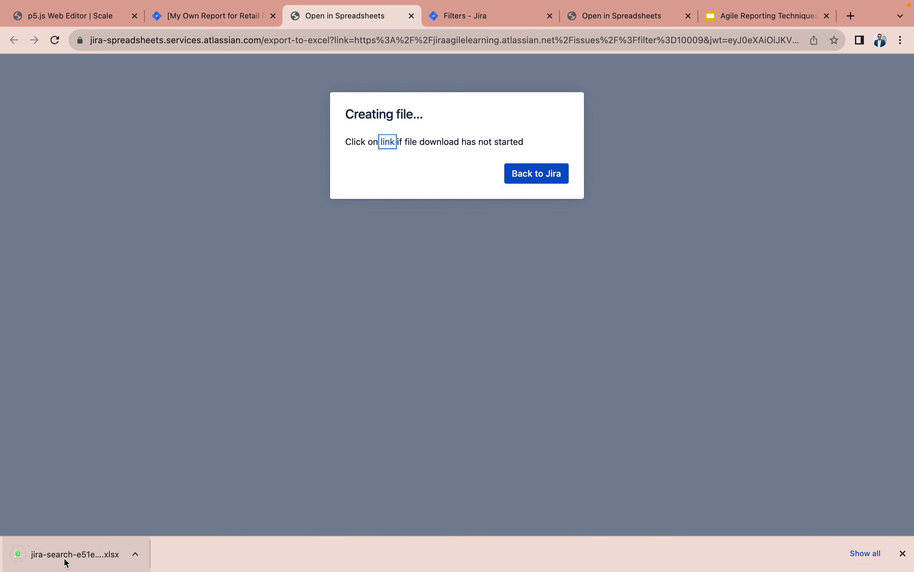
left_click(66, 562)
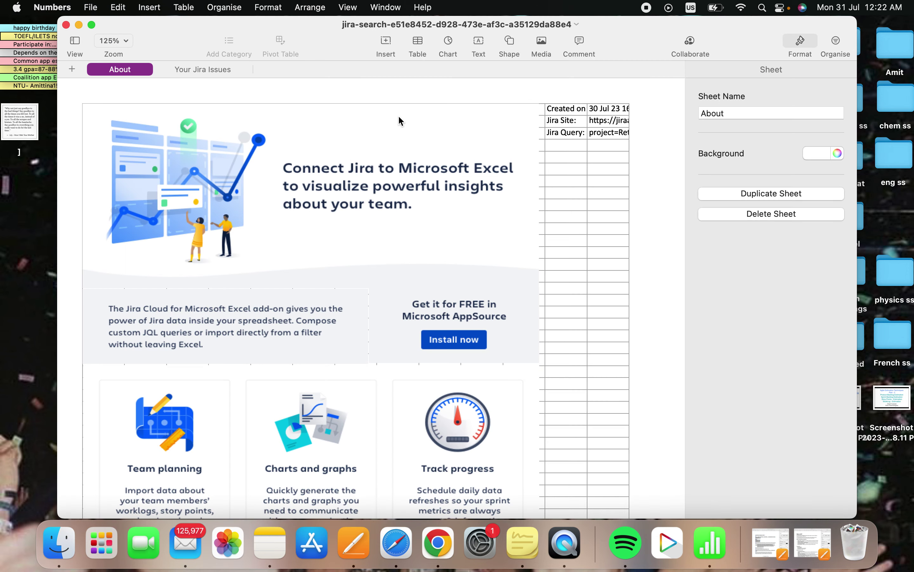
- Change cell K1 on the Your Jira Issues sheet from 'Due date' to 'Sprint', then return to Chrome
left_click(203, 69)
left_click(92, 24)
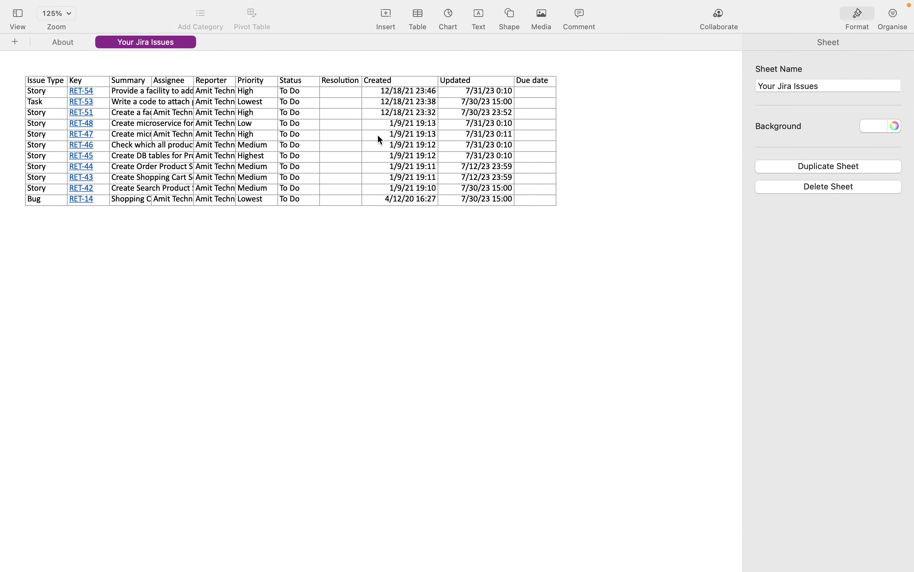
left_click(531, 79)
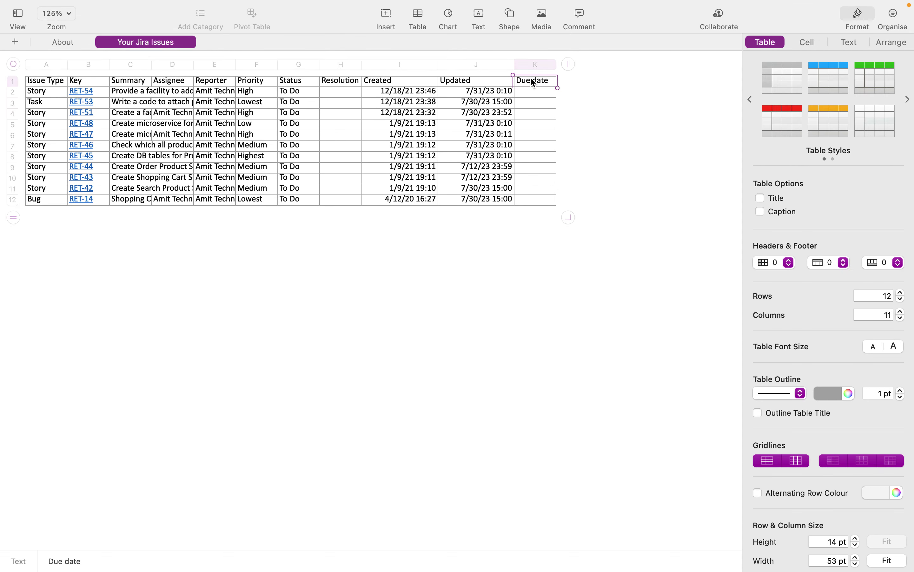
left_click(531, 79)
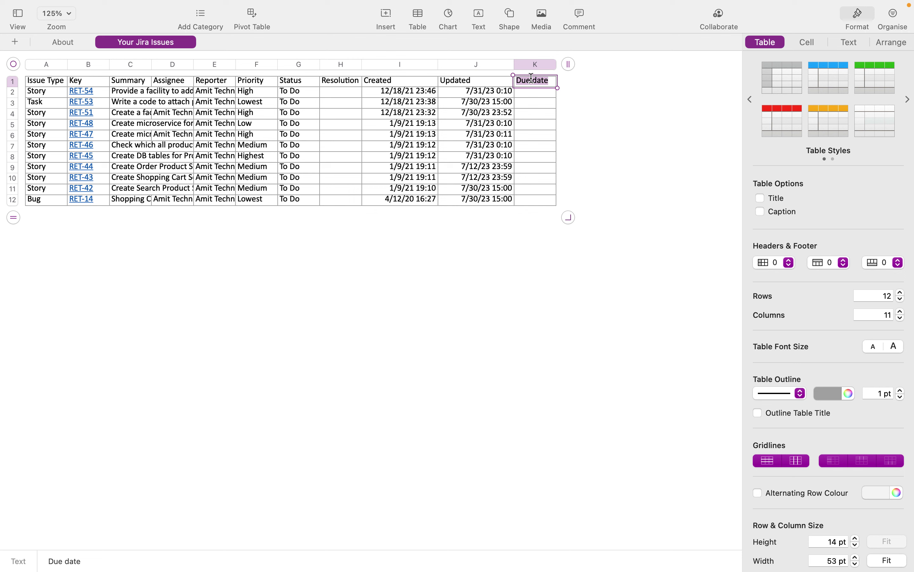
type("Sprint")
left_click(316, 290)
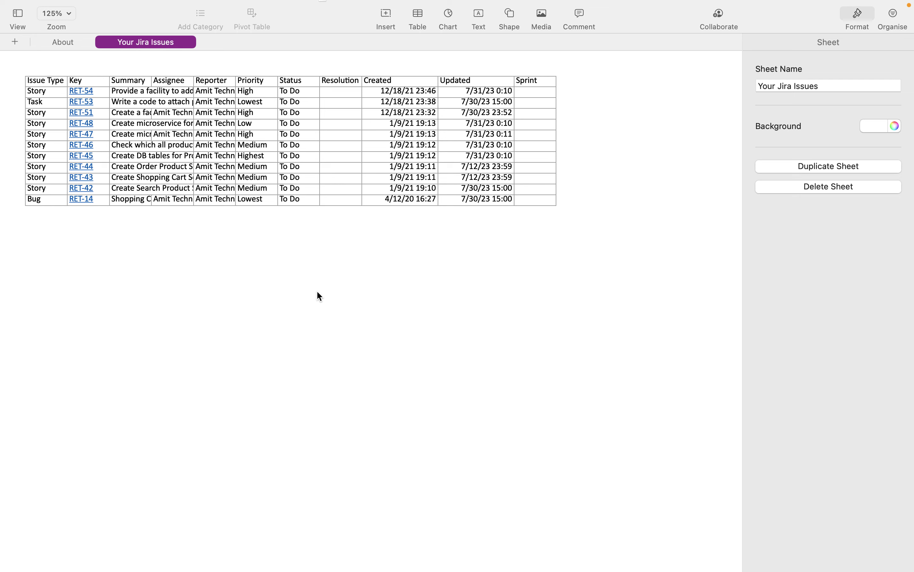
key("super+Tab")
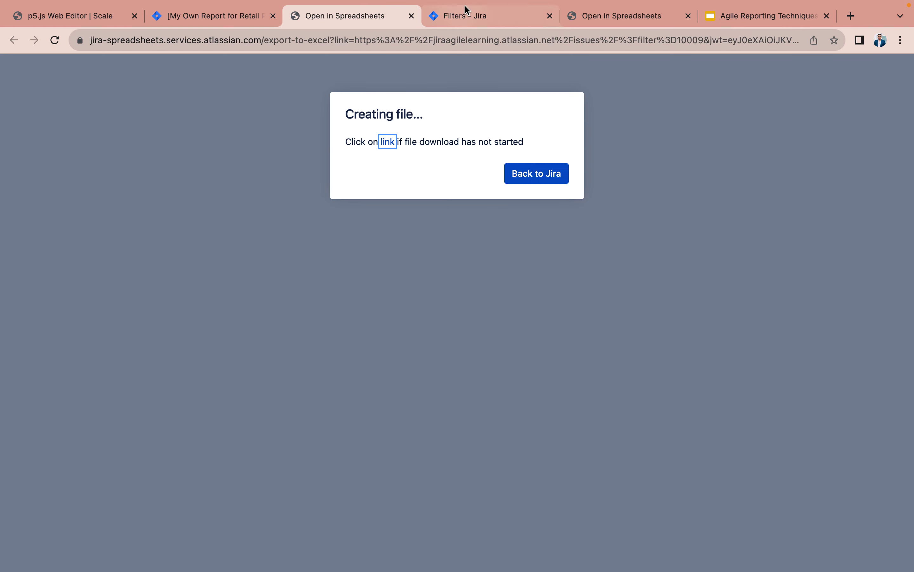
- Create a new sprint, RET Sprint 9, in the Retail (RET) project backlog
left_click(200, 22)
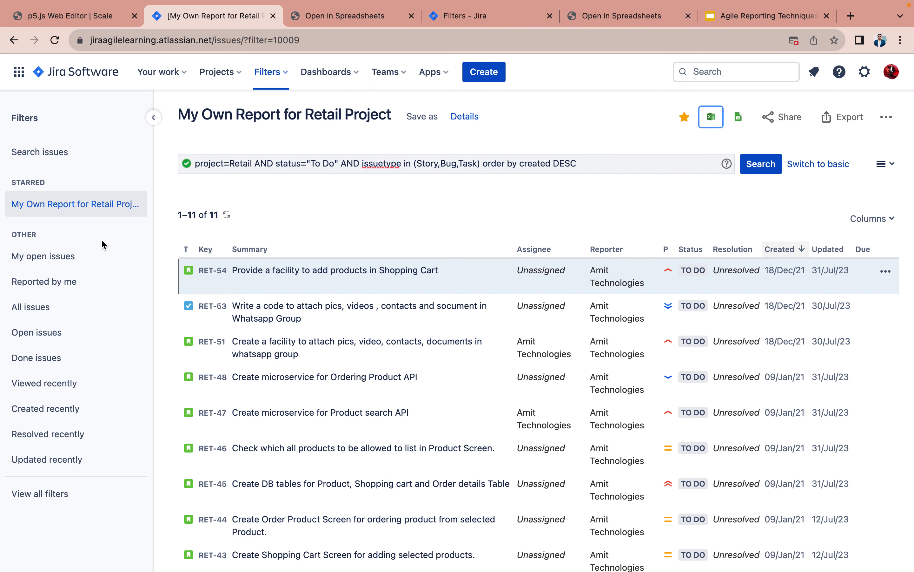
left_click(233, 75)
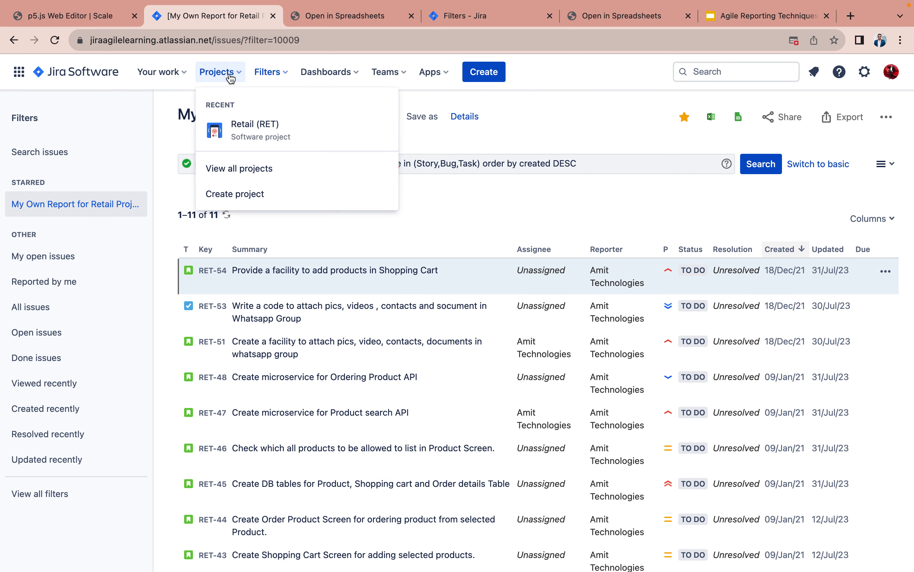
left_click(239, 130)
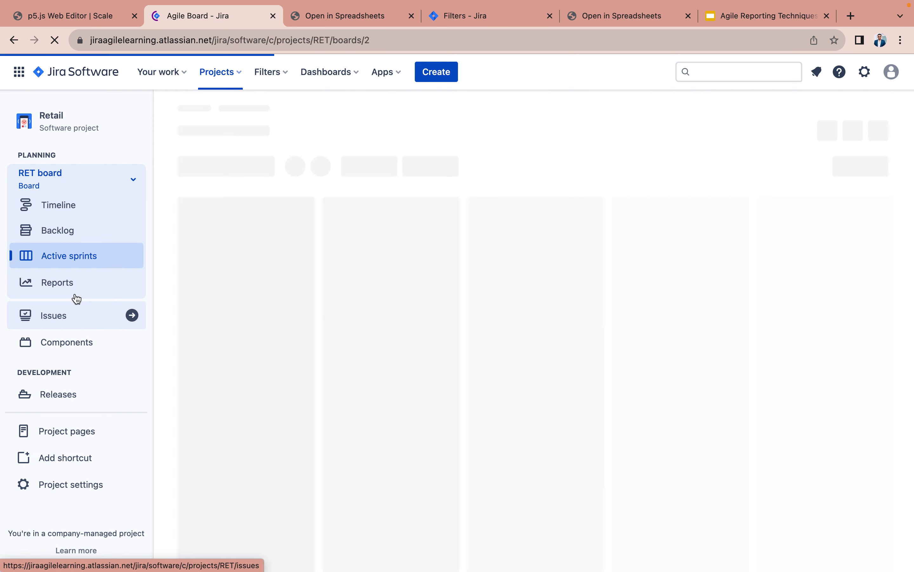
left_click(62, 233)
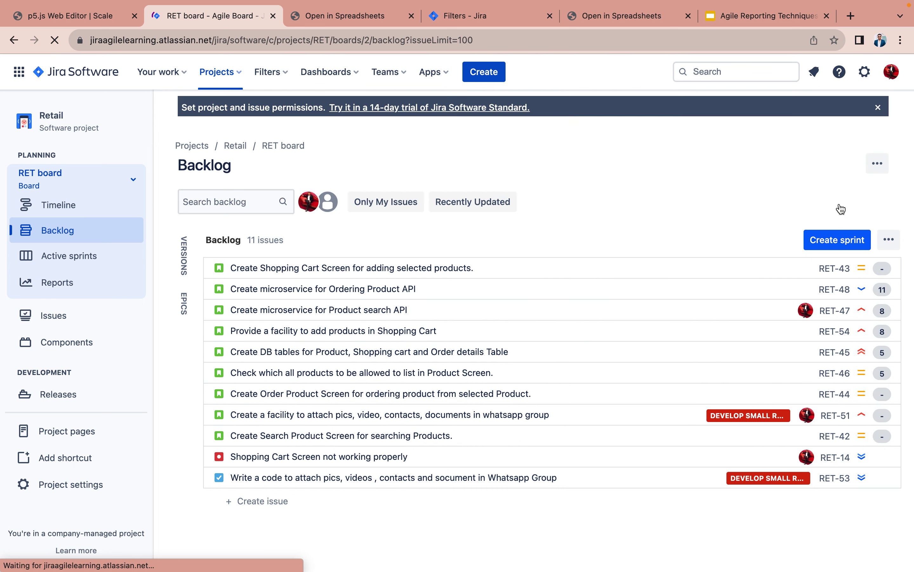
left_click(837, 240)
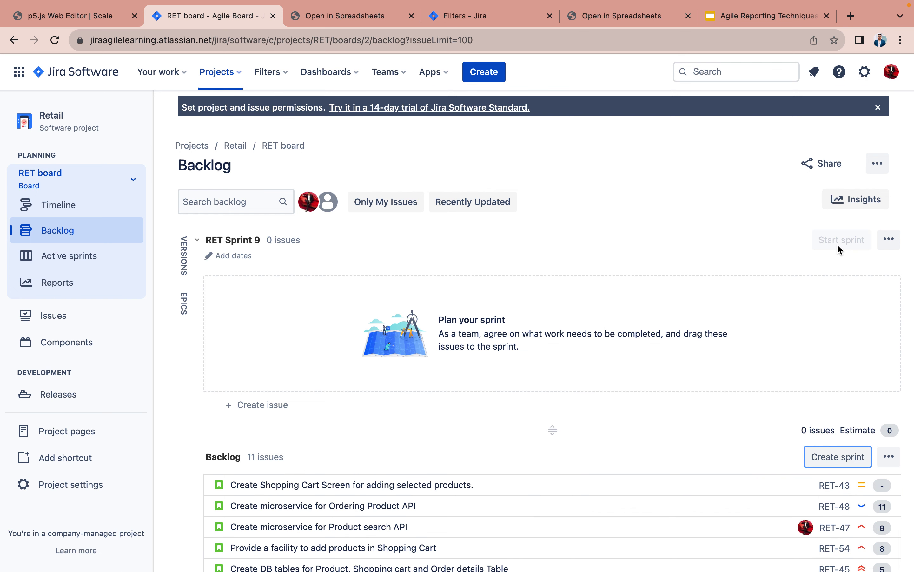
scroll(624, 399, "down", 5)
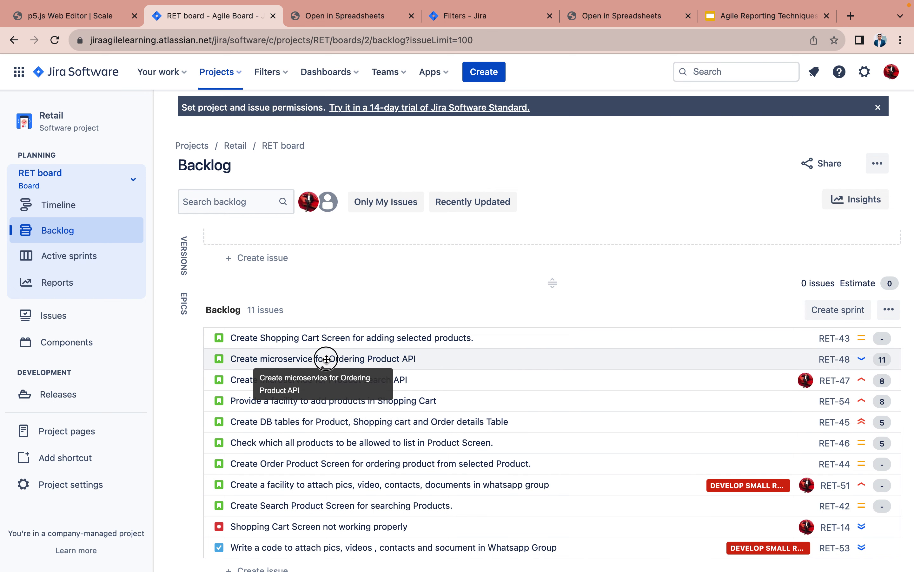
- Drag RET-48, RET-47, RET-54, RET-45 and RET-46 into RET Sprint 9, totalling 37 points
left_click_drag(323, 358, 319, 242)
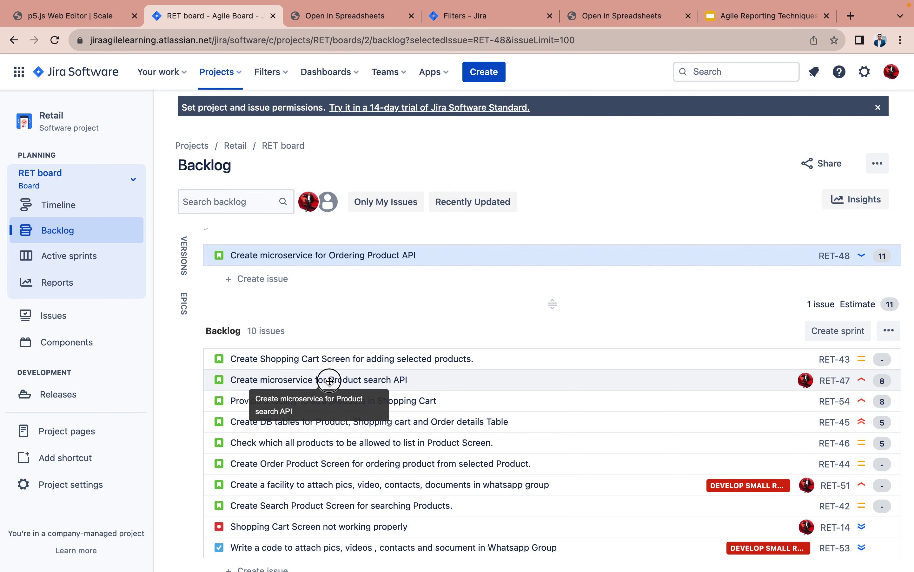
left_click_drag(329, 379, 328, 283)
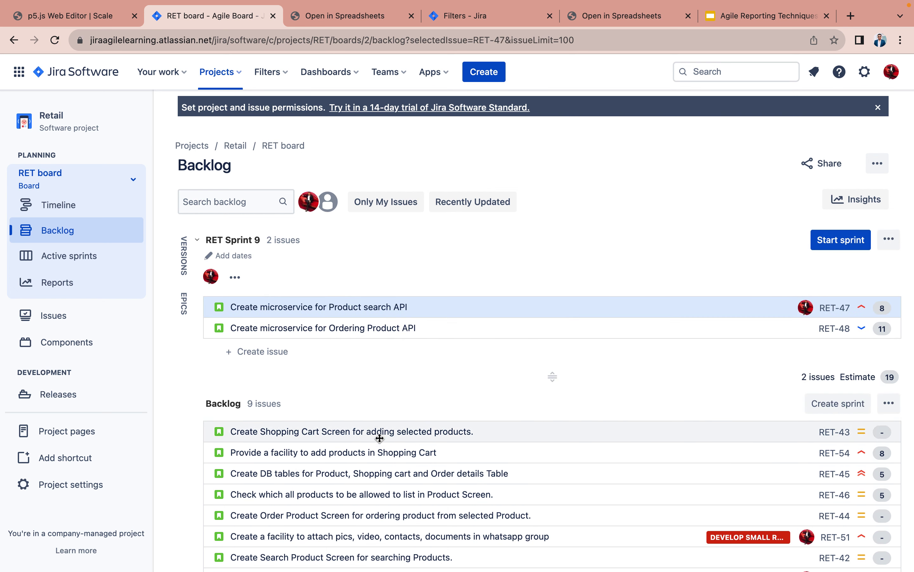
left_click_drag(376, 458, 380, 347)
scroll(380, 347, "down", 2)
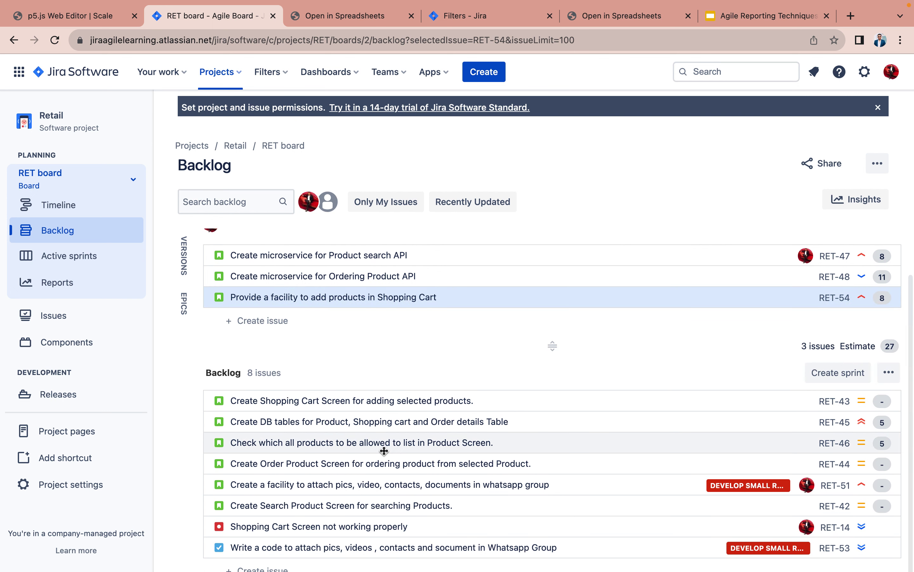
left_click_drag(384, 426, 380, 333)
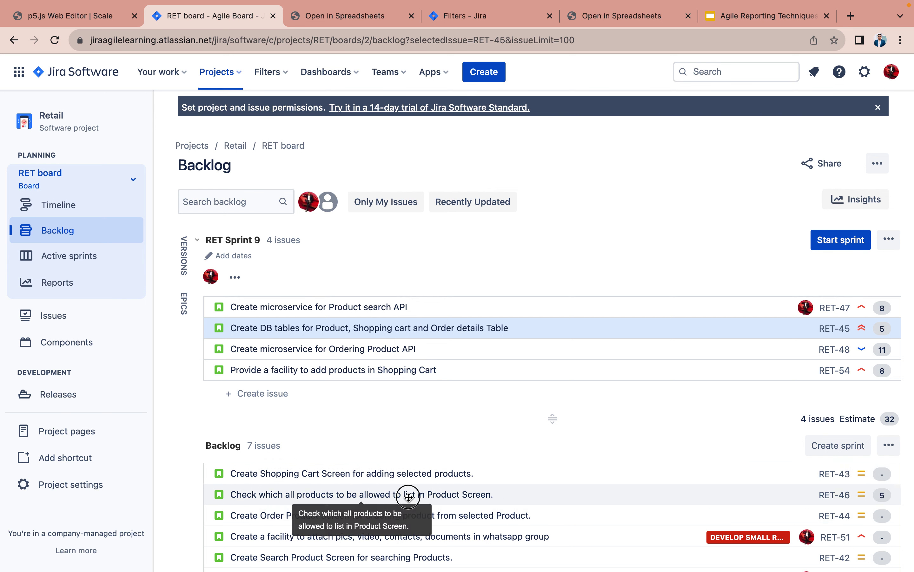
left_click_drag(409, 502, 411, 383)
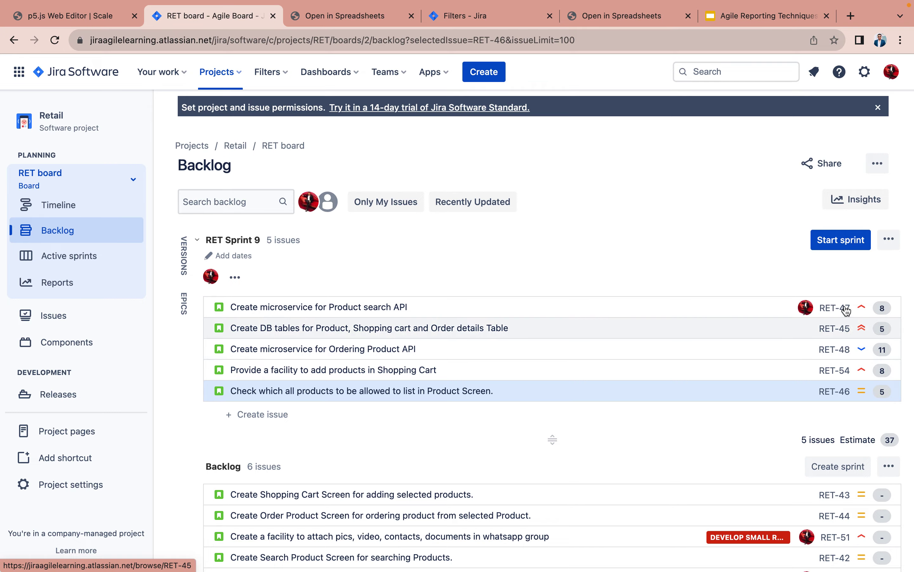
key("ctrl+Right")
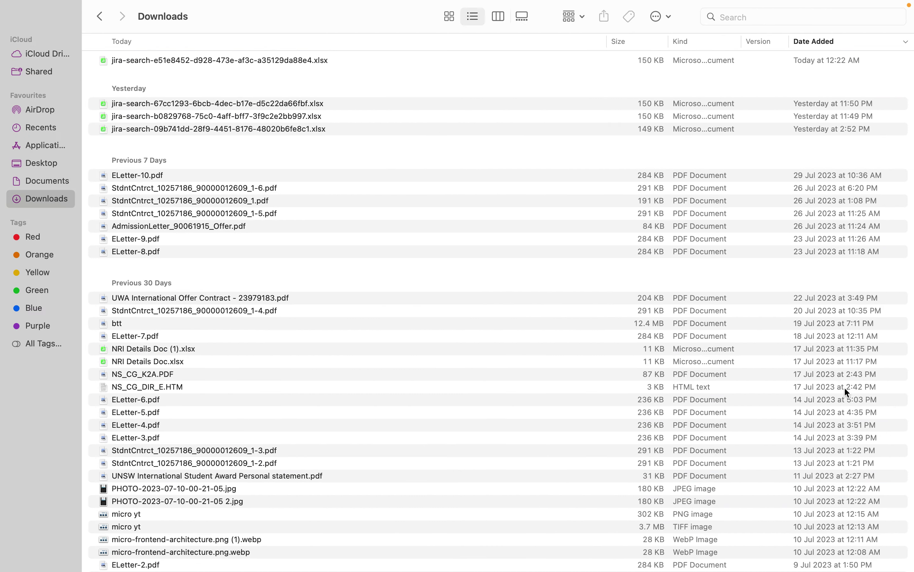
- Enter 1 in Sprint cells K2 and K5–K8 for RET-54, RET-48, RET-47, RET-46 and RET-45
key("ctrl+Left")
key("ctrl+Right")
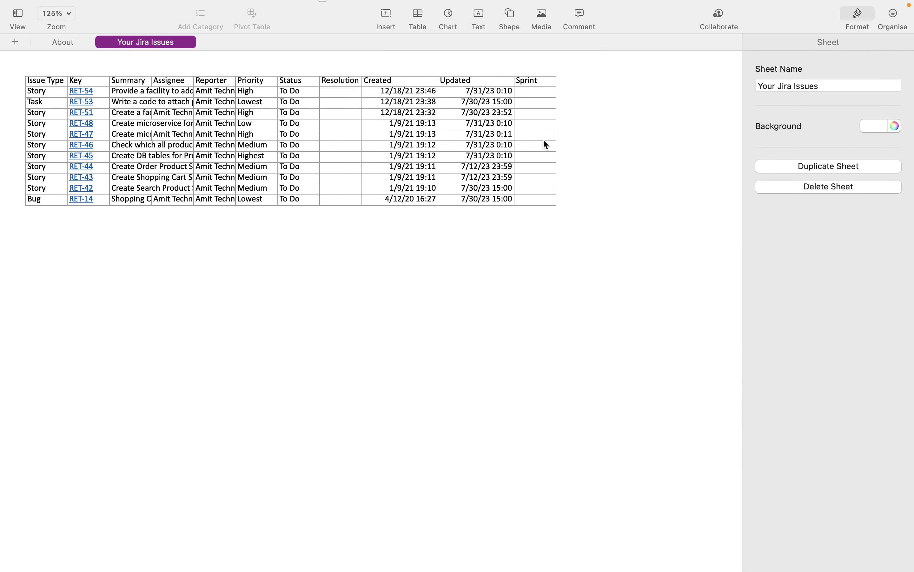
left_click(542, 92)
type("1")
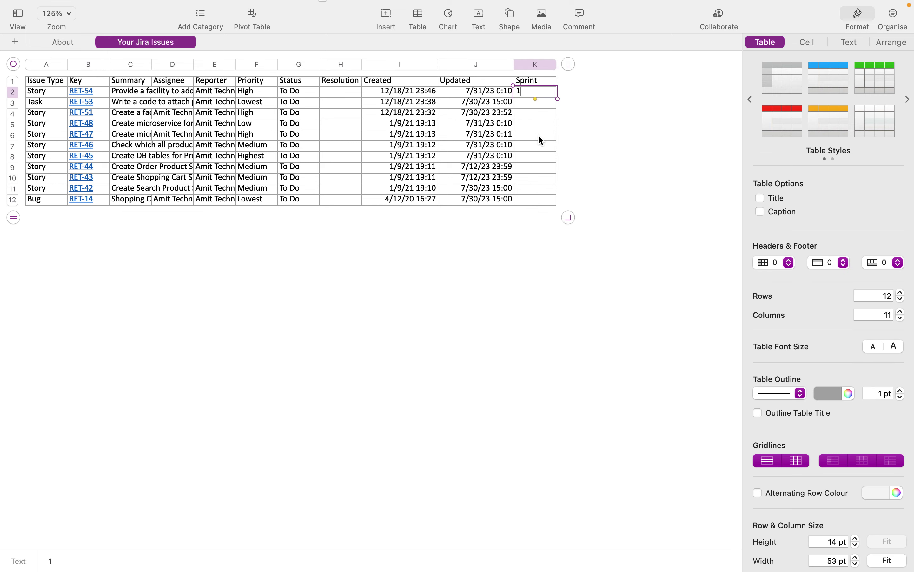
left_click(540, 157)
type("1")
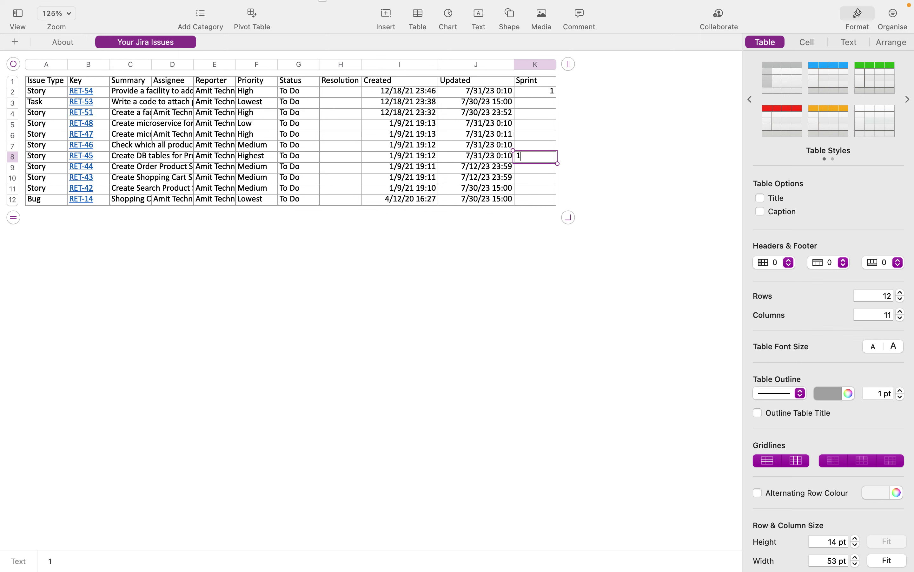
left_click(536, 145)
type("1")
left_click(536, 135)
type("1")
left_click(536, 124)
type("1")
left_click(536, 113)
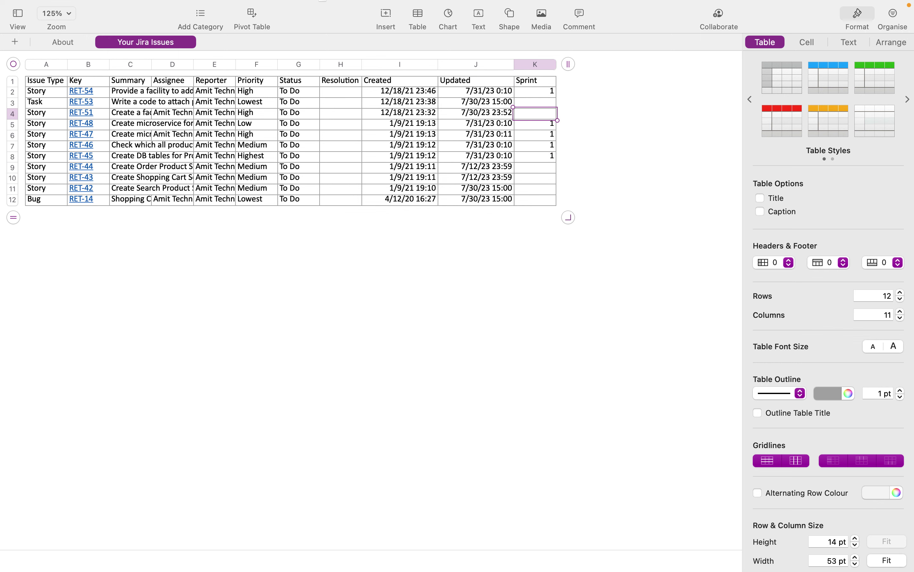
left_click(504, 246)
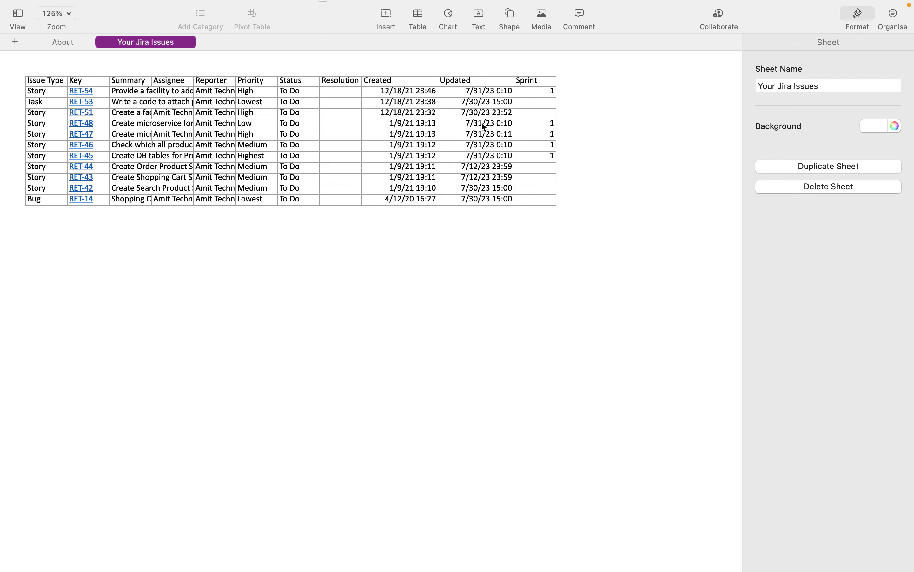
- Insert Table 2 and fill column A with a team member's name and labels B, C, D, E
left_click(418, 19)
left_click(385, 59)
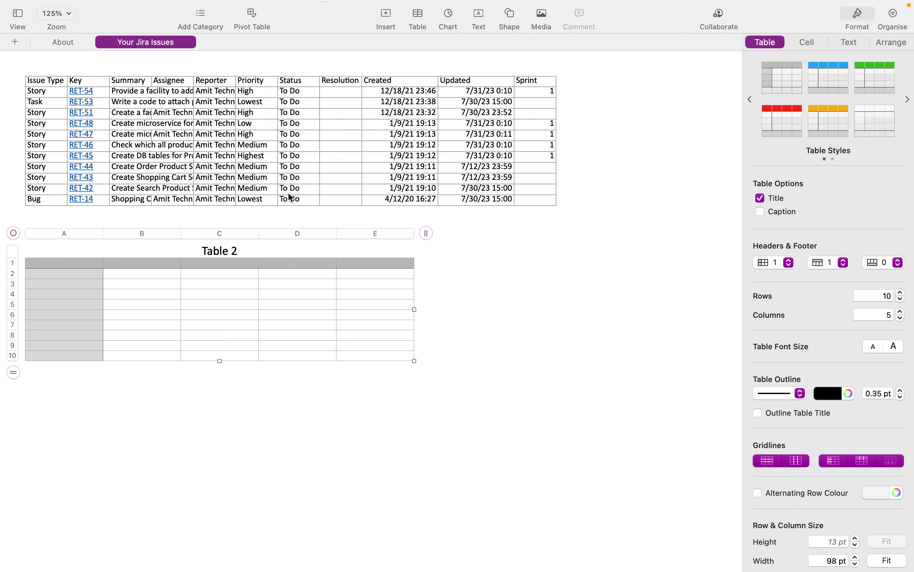
left_click(74, 272)
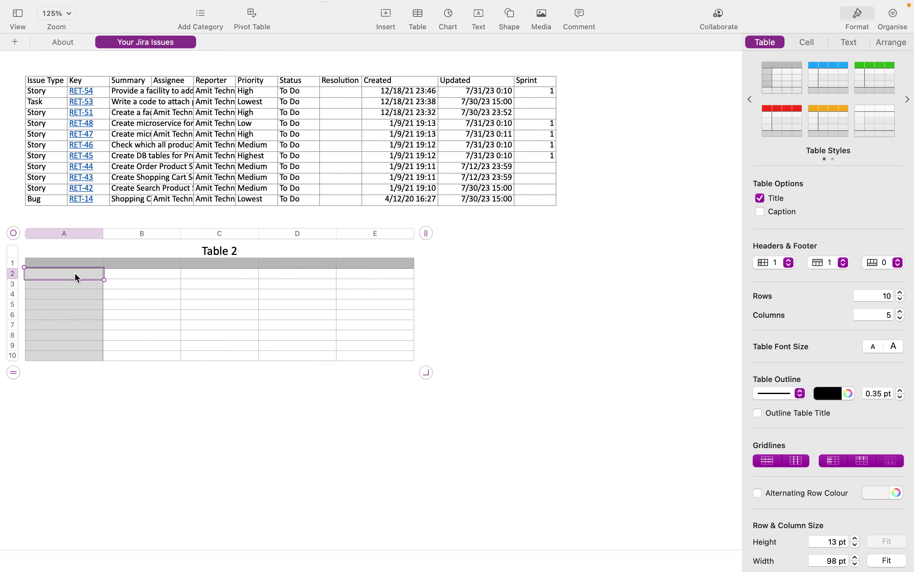
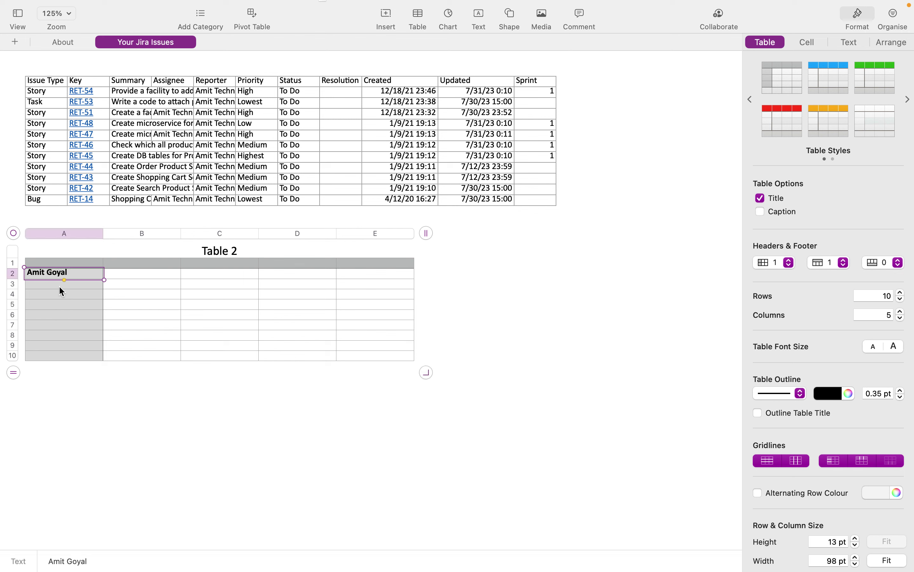
left_click(61, 290)
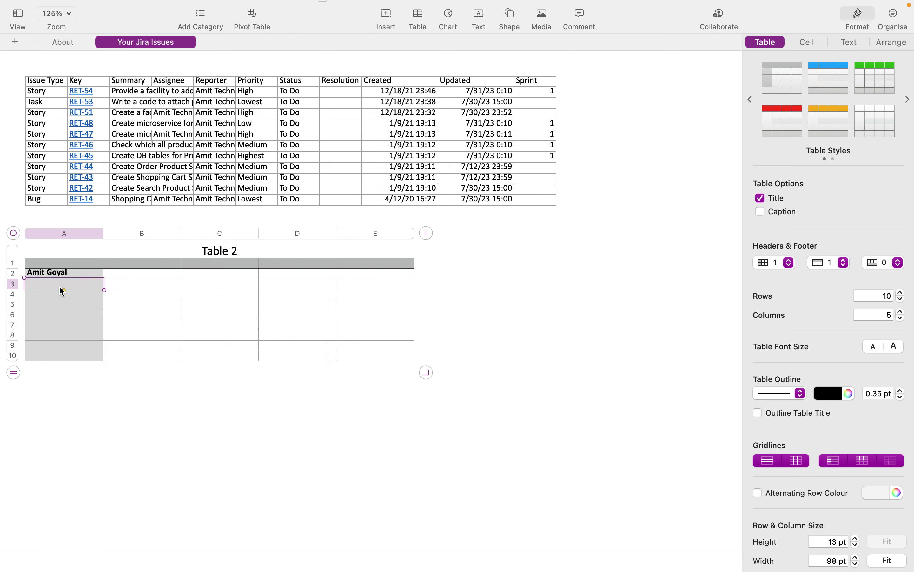
type("B")
key("Return")
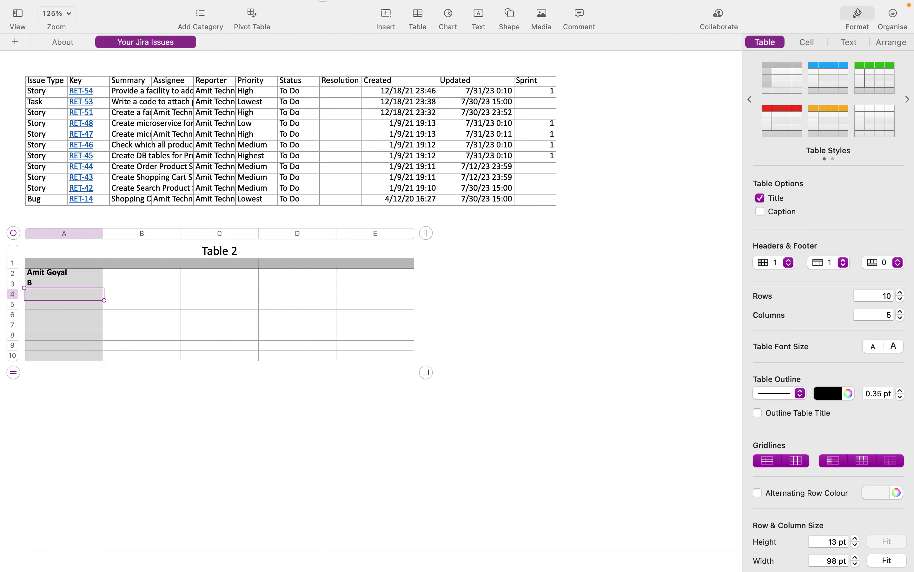
type("C")
key("Return")
type("D")
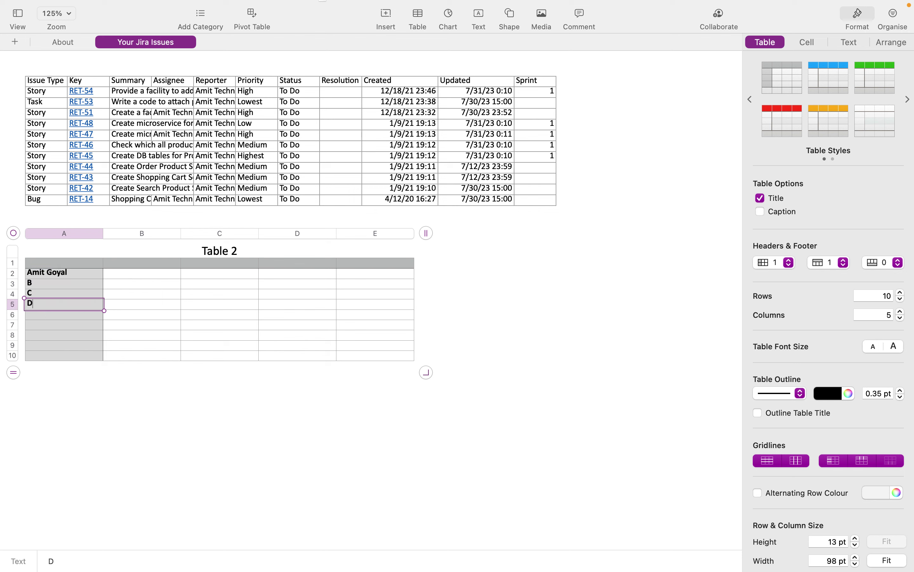
key("Return")
type("E")
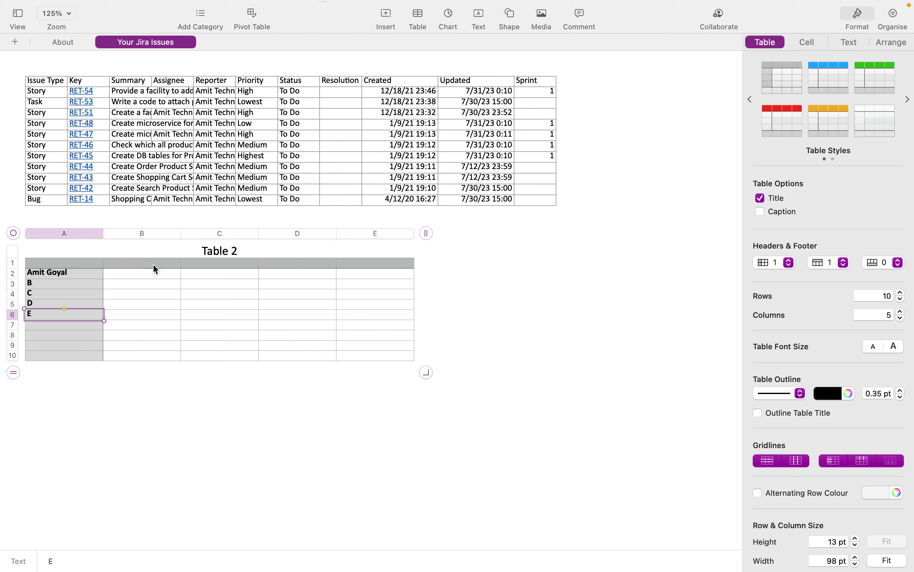
- Add column headers 'Leave Dates' in B1 and 'Traning Date' in C1
left_click(155, 266)
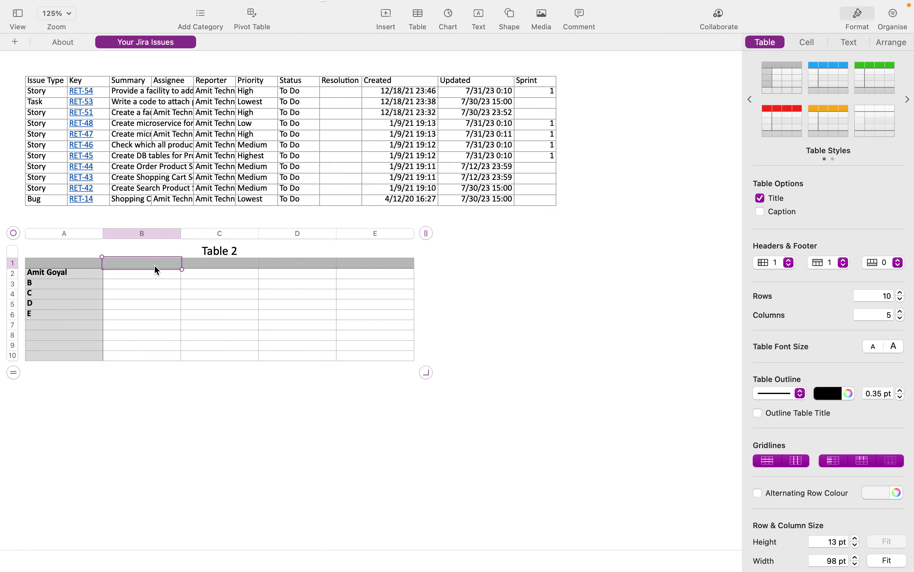
type("Leavin")
key("BackSpace")
type("e Dates")
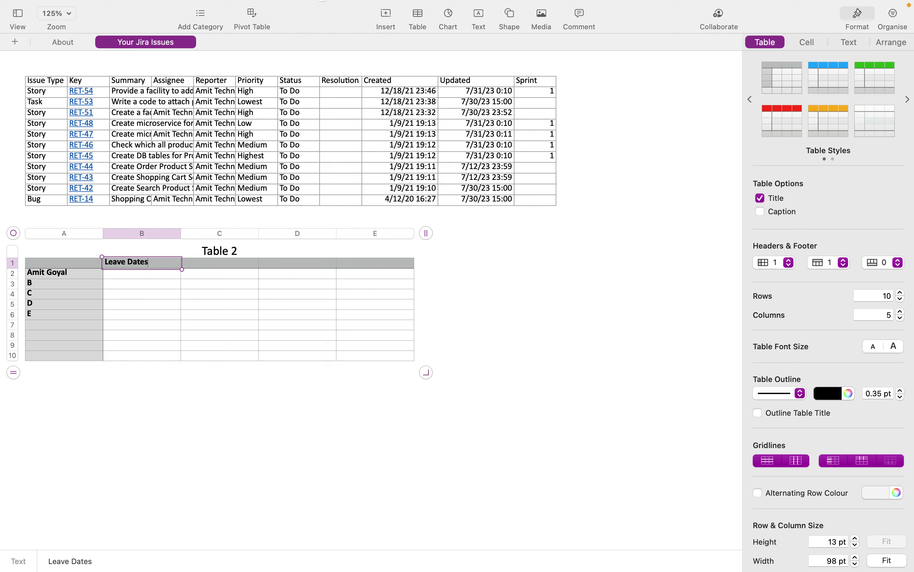
key("Tab")
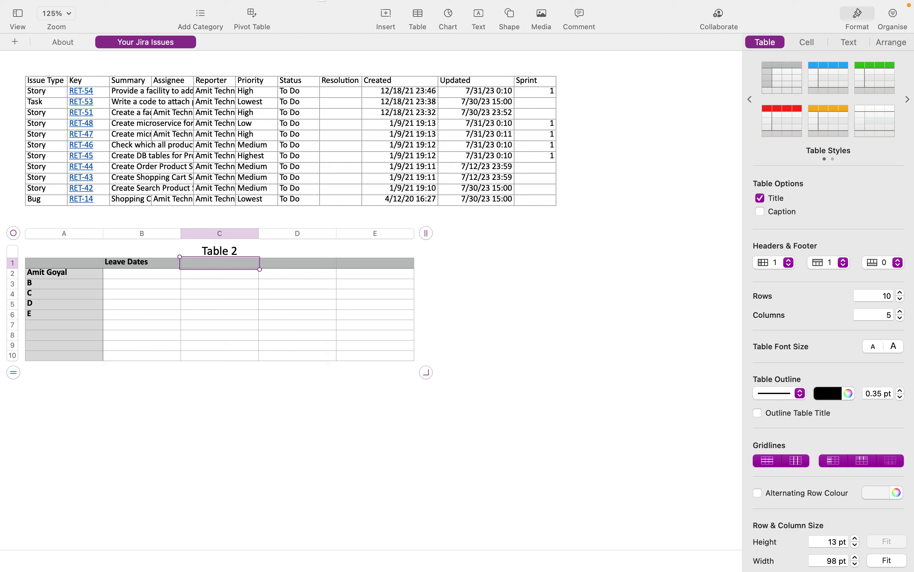
type("Traning Date")
- Enter day counts 1, 1, 1, 2 and 1 in cells B2, B3, C4, B5 and C6
left_click(134, 279)
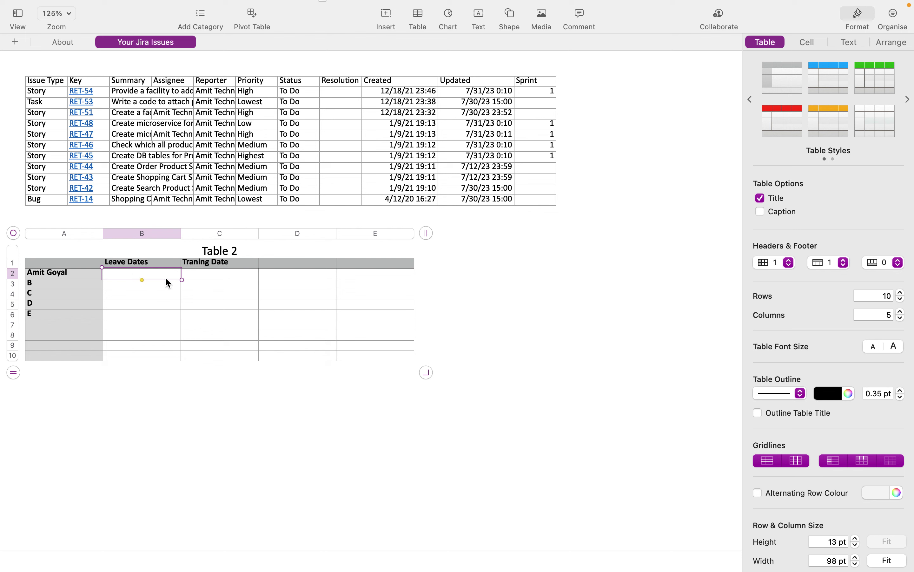
type("1")
key("Return")
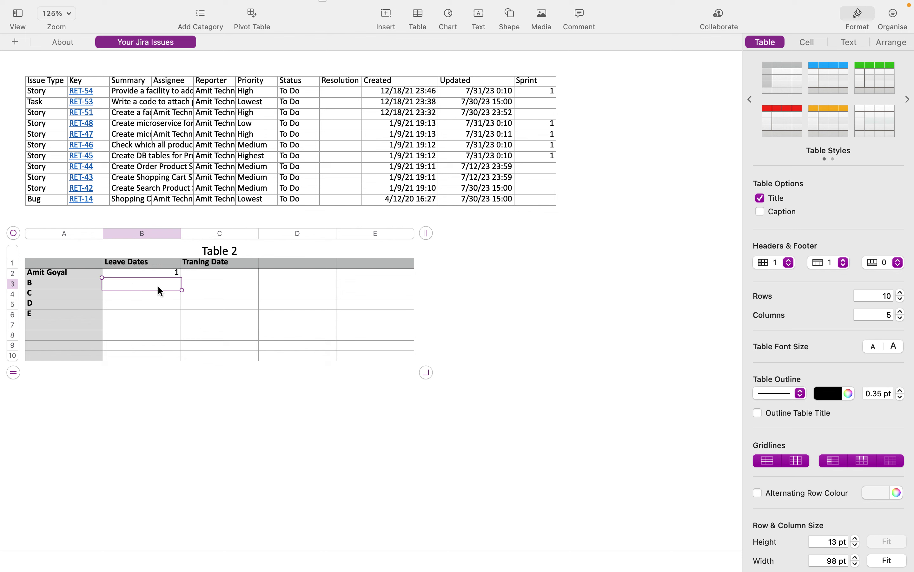
type("1")
key("Return")
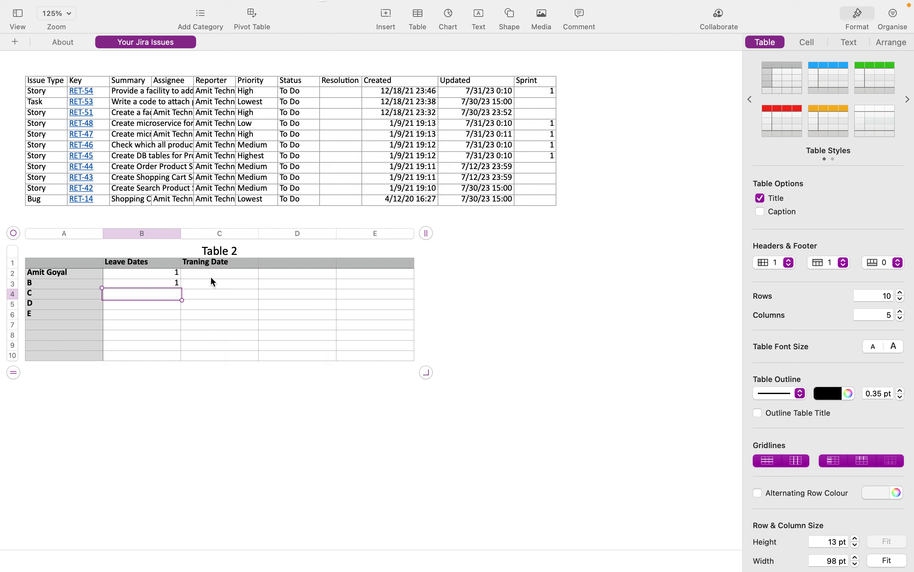
left_click(217, 296)
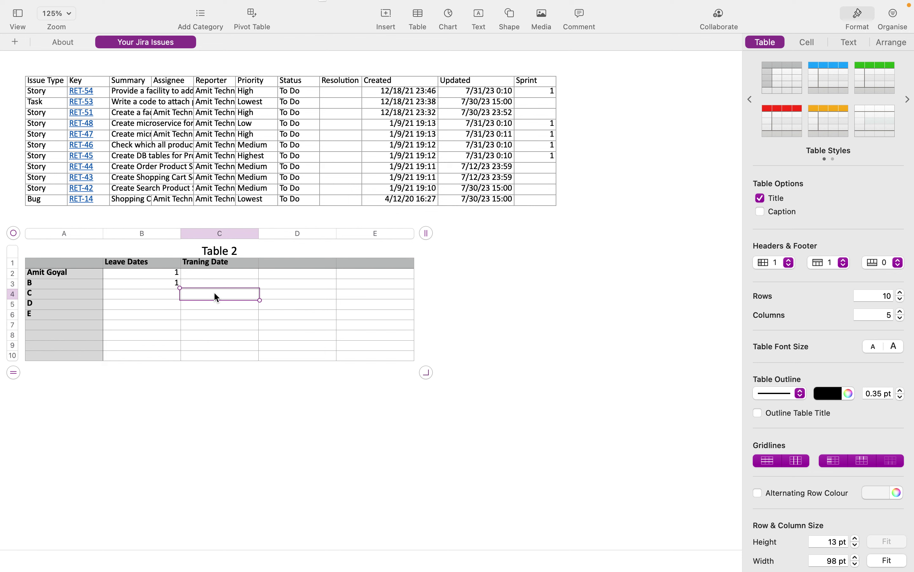
type("1")
left_click(166, 304)
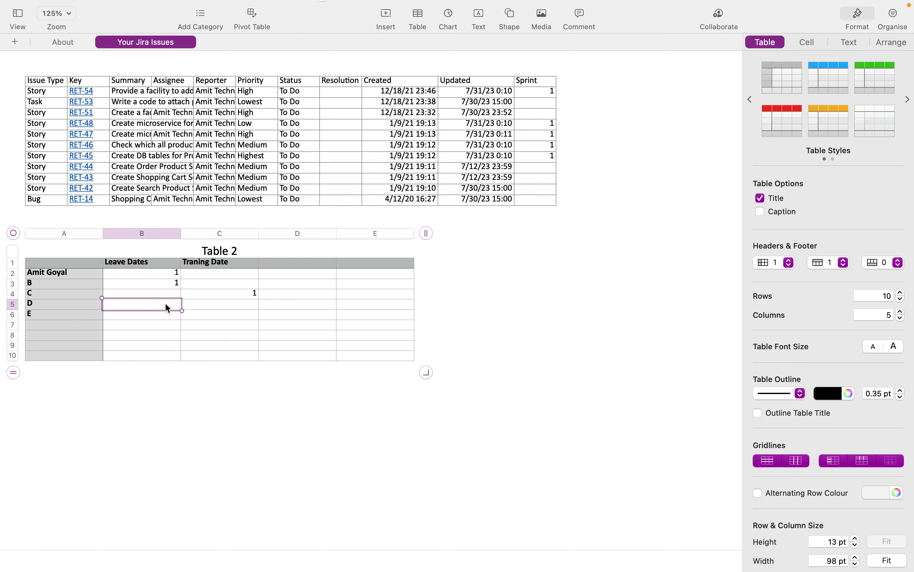
type("2")
left_click(235, 318)
left_click(333, 345)
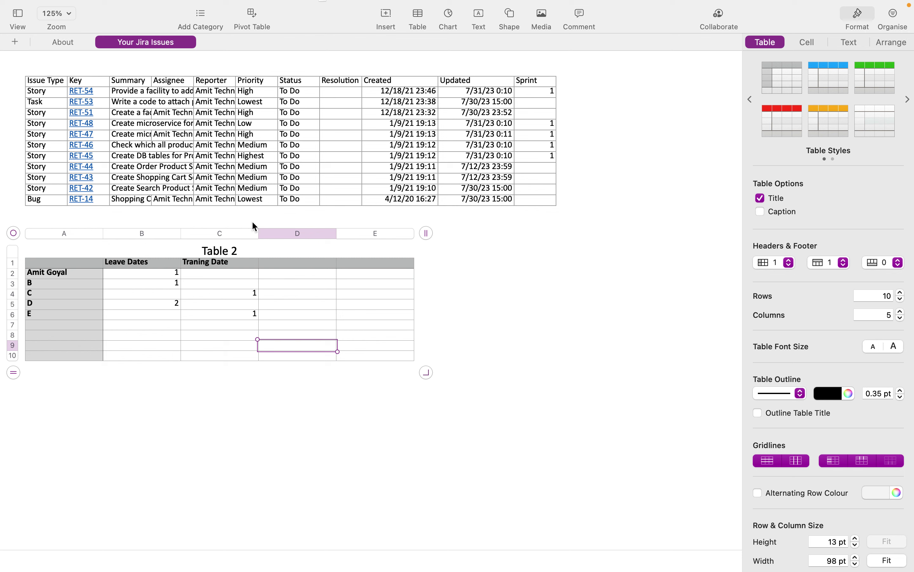
- Enter the header 'Sick Leave' in cell D1 of Table 2, beside Traning Date
left_click(286, 266)
type("Sic")
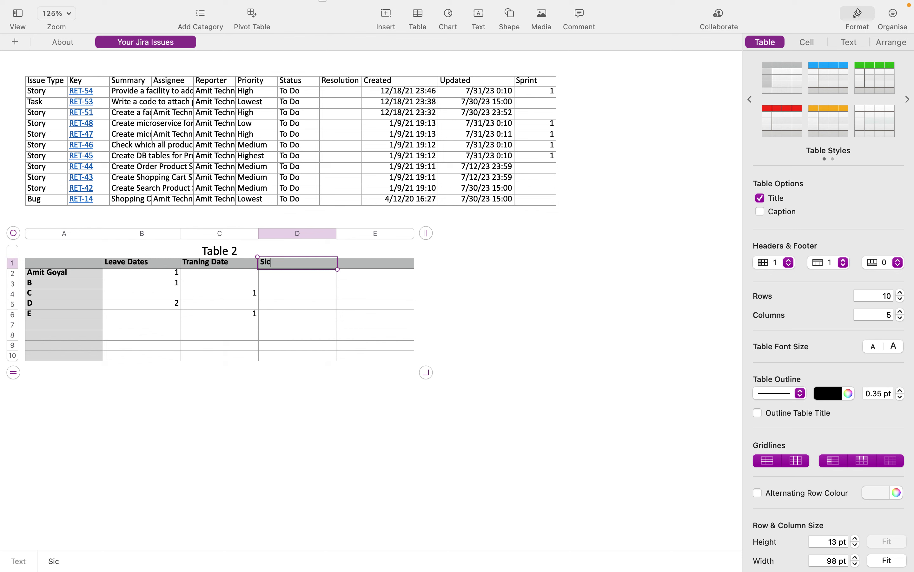
type("k Leave")
mouse_move(401, 3)
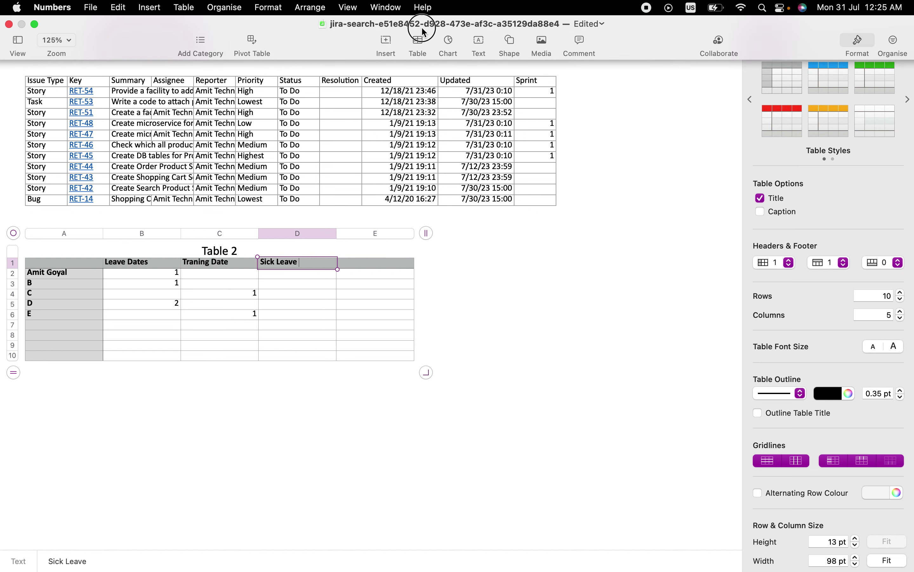
- Retitle the exported jira-search spreadsheet as 'My Own Report' in the document name field
left_click(521, 25)
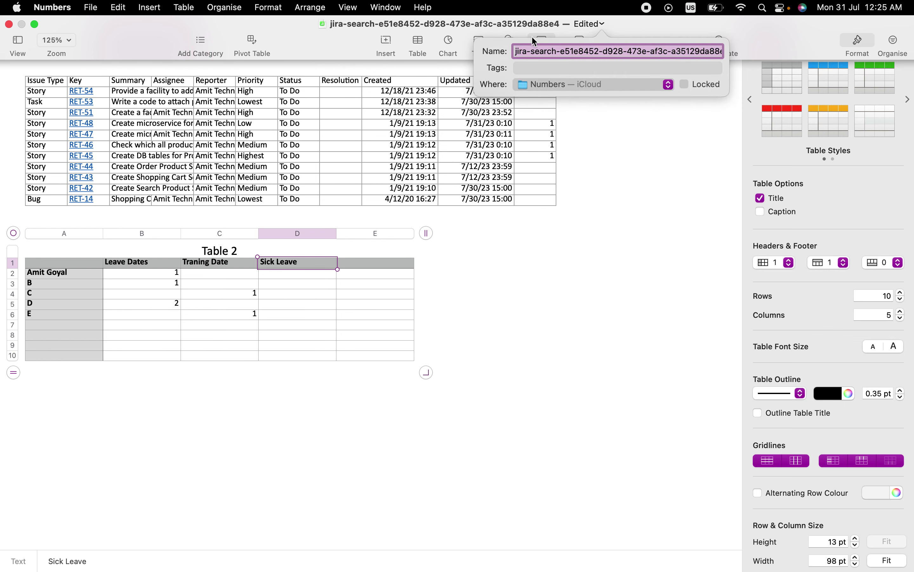
type("My Rep")
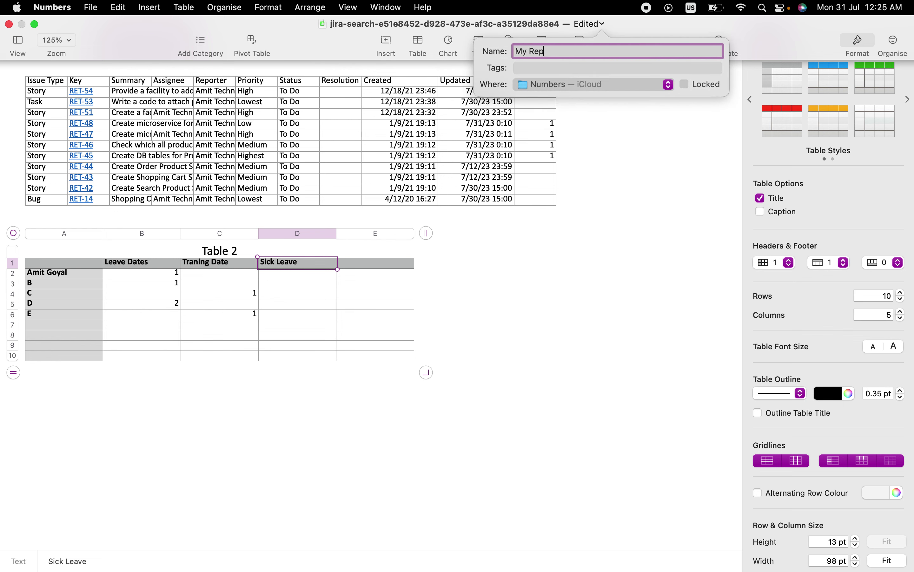
key("BackSpace")
key("BackSpace")
key("BackSpace")
type("Own Report")
key("Return")
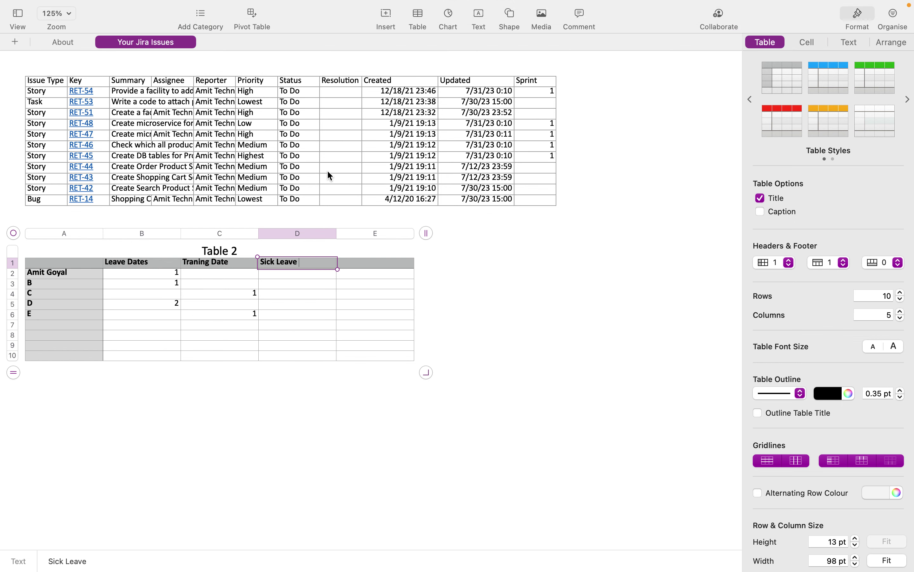
- Return to Chrome, scroll through the RET backlog, and bring up the Filters page
key("ctrl+Left")
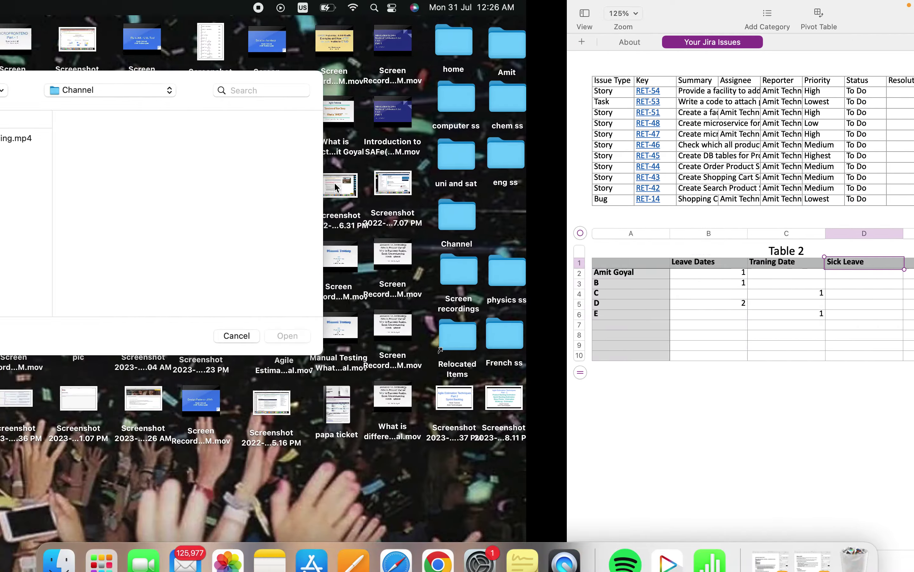
key("ctrl+Right")
key("ctrl+Right")
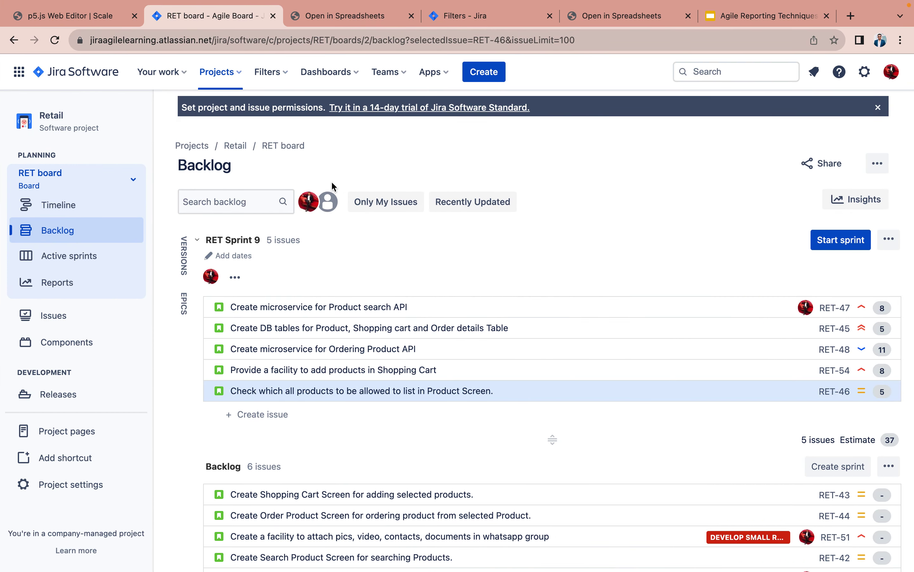
scroll(416, 435, "down", 2)
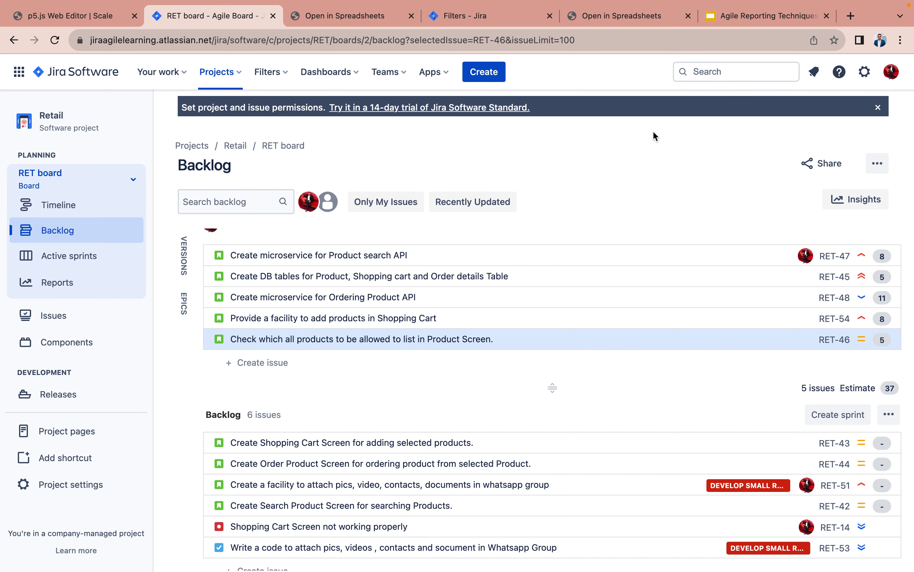
left_click(477, 19)
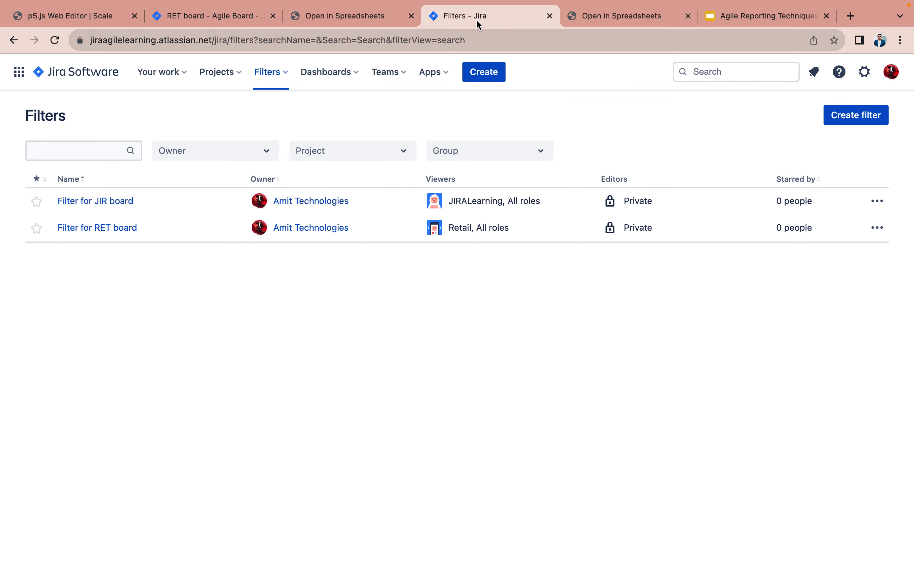
- Open the My Own Report for Retail Project filter; add, then remove, an 'AND assignee' JQL clause
left_click(269, 72)
left_click(301, 136)
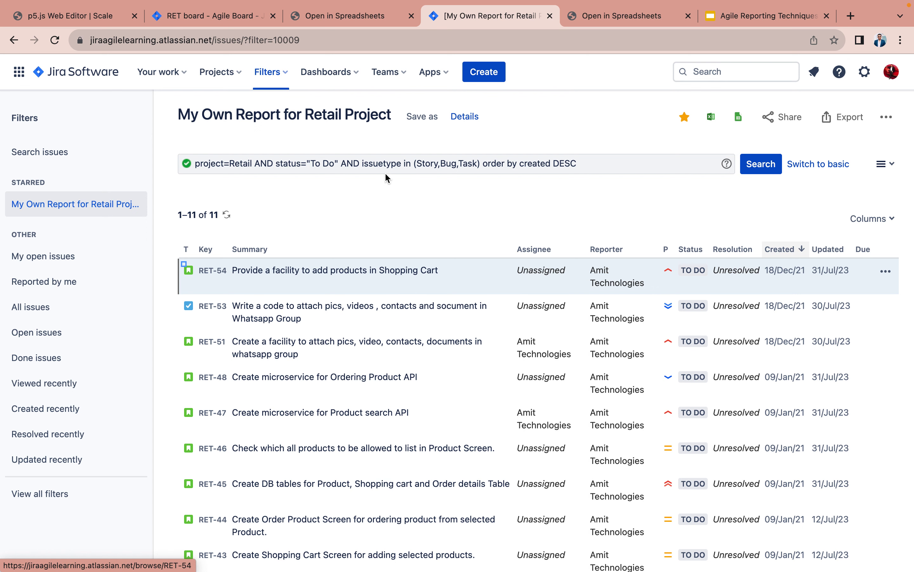
left_click(485, 163)
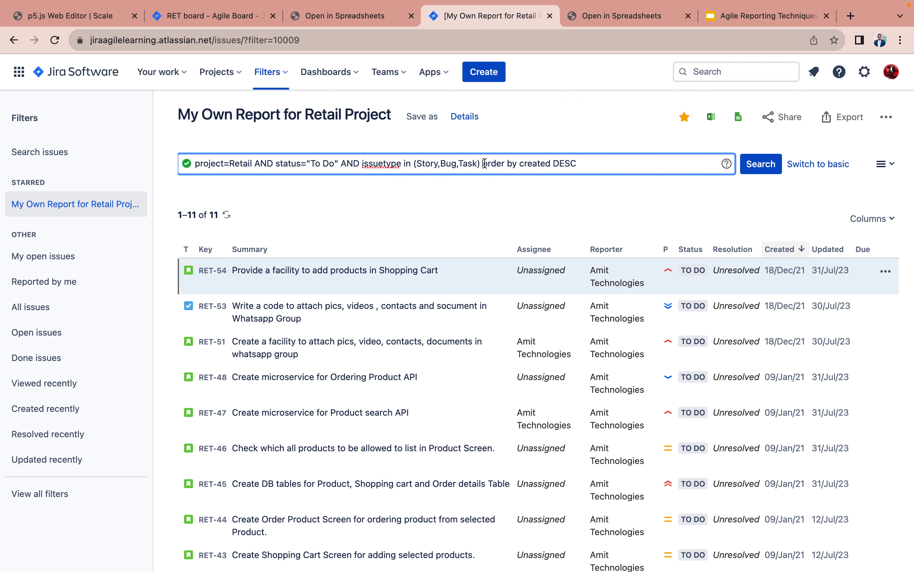
type("AND a")
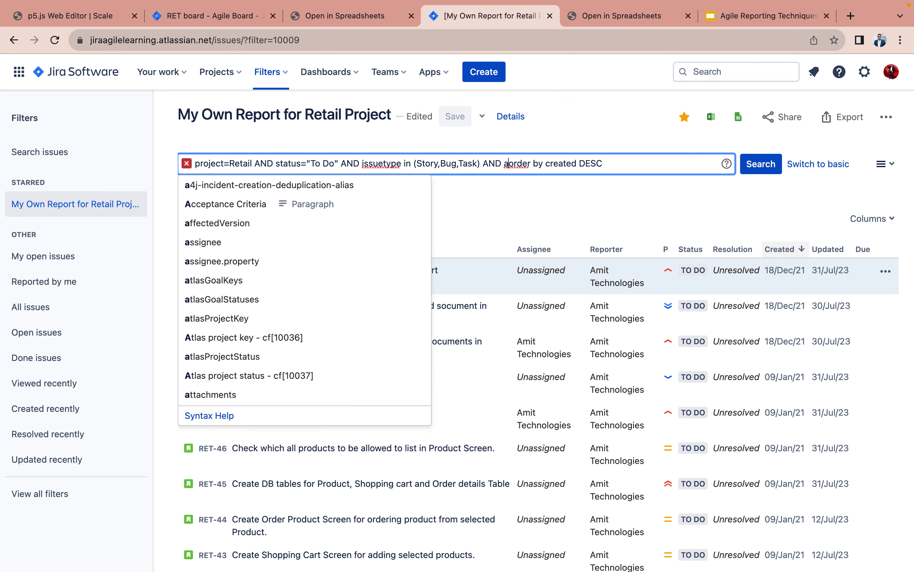
type("ssign")
left_click(328, 183)
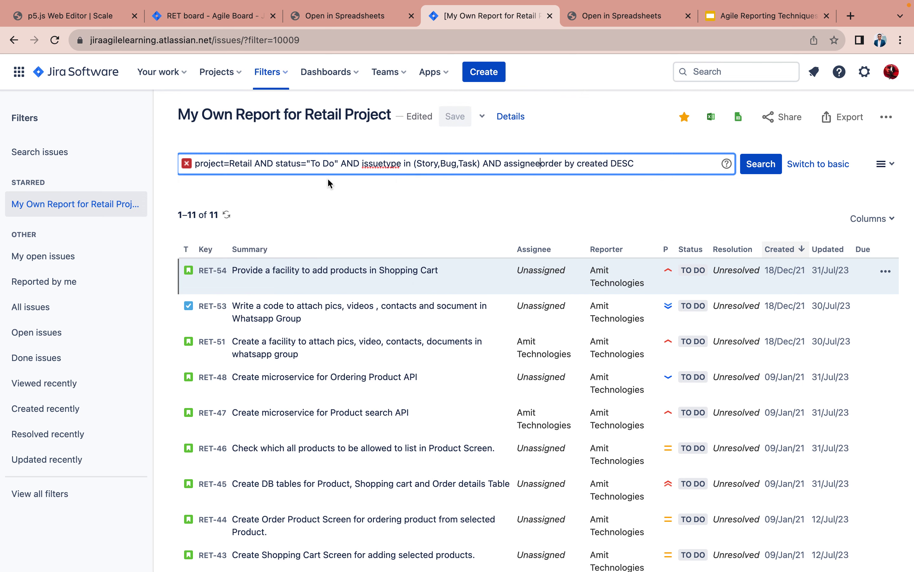
key("BackSpace")
key("BackSpace")
key("BackSpace")
key("BackSpace")
key("BackSpace")
key("BackSpace")
key("BackSpace")
key("BackSpace")
key("BackSpace")
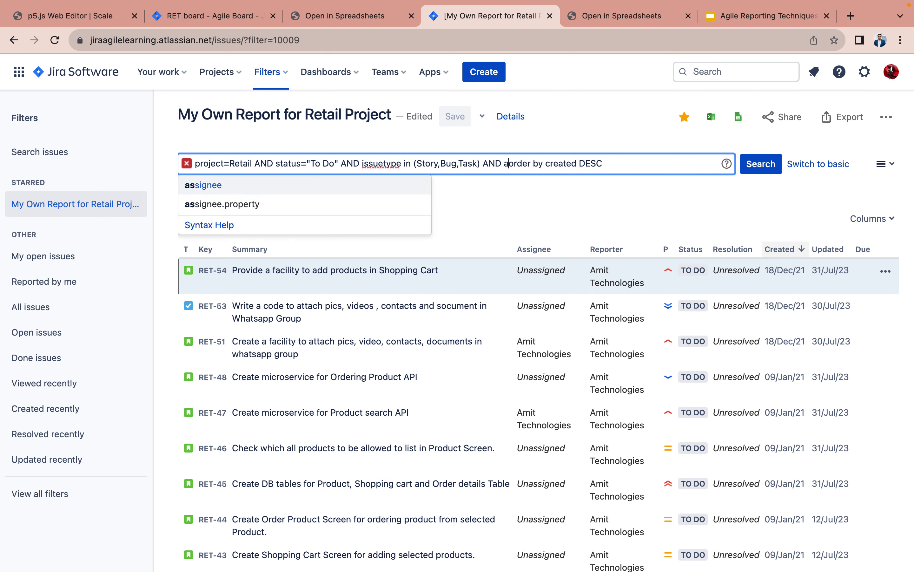
key("BackSpace")
key("BackSpace")
key("BackSpace")
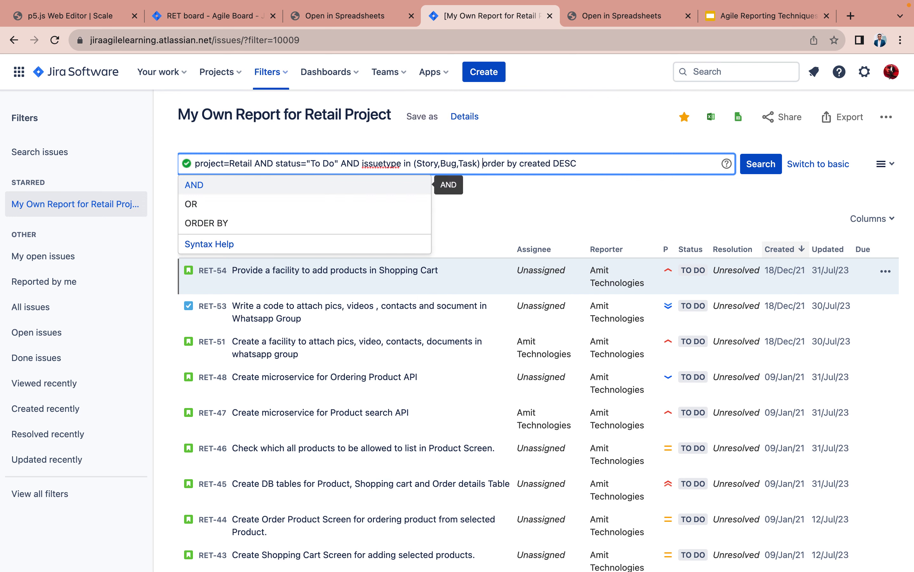
left_click(533, 201)
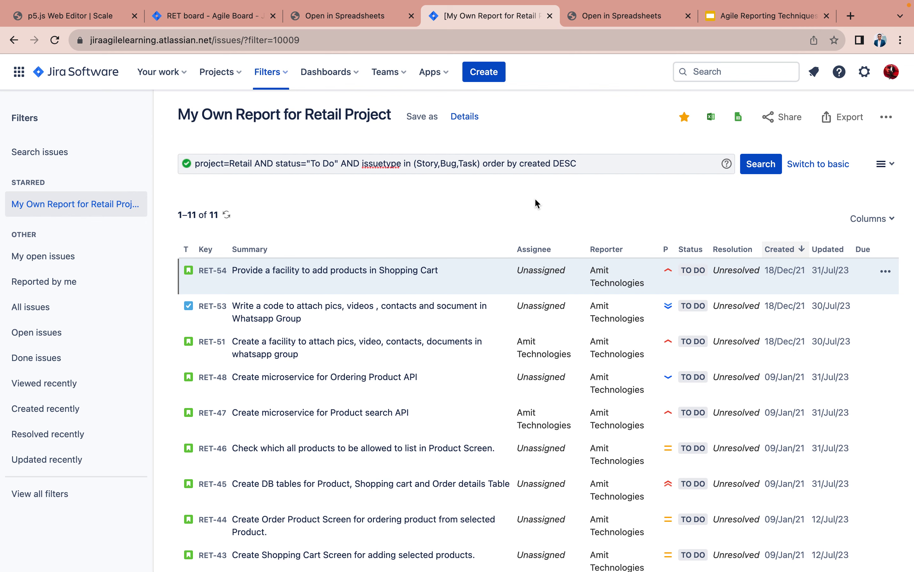